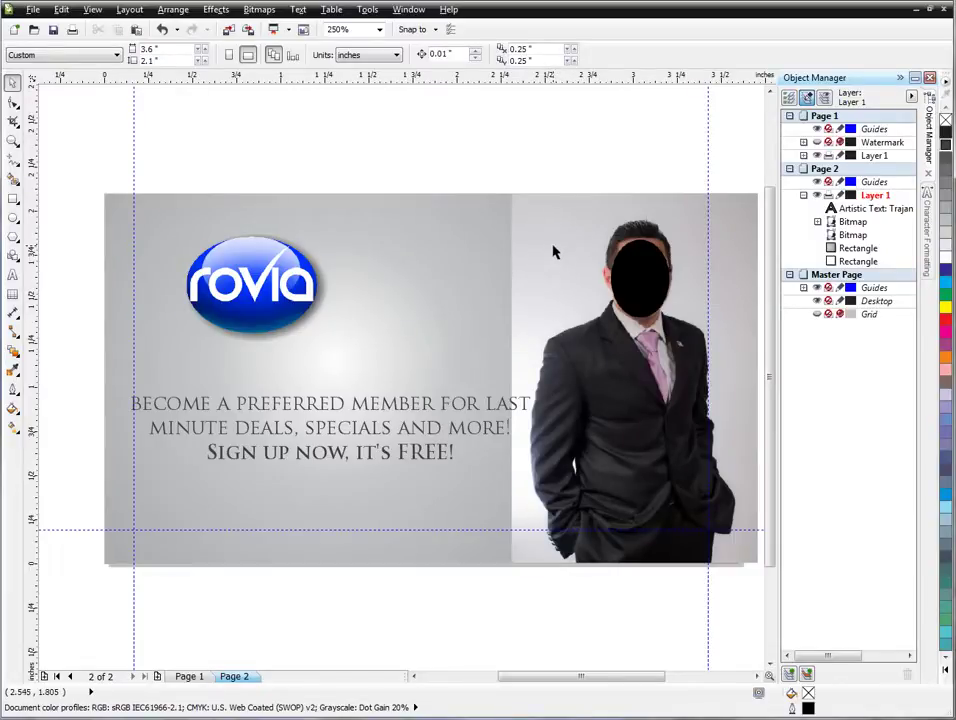
# Open the suited man's photo from the card in PHOTO-PAINT using Edit Bitmap
pyautogui.click(554, 252)
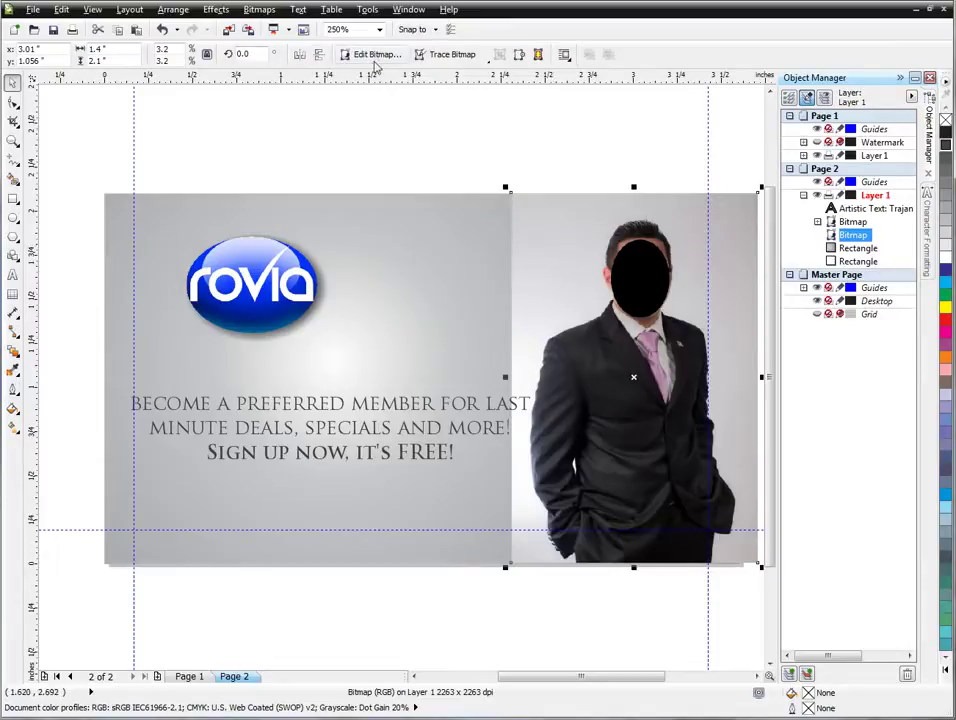
pyautogui.rightClick(559, 249)
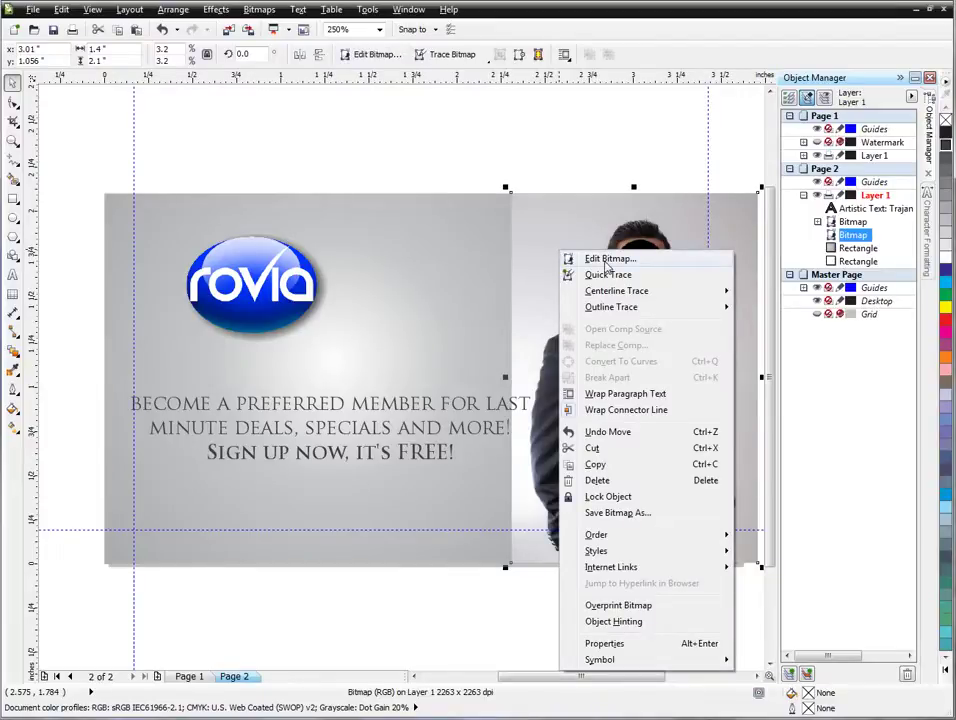
pyautogui.click(607, 262)
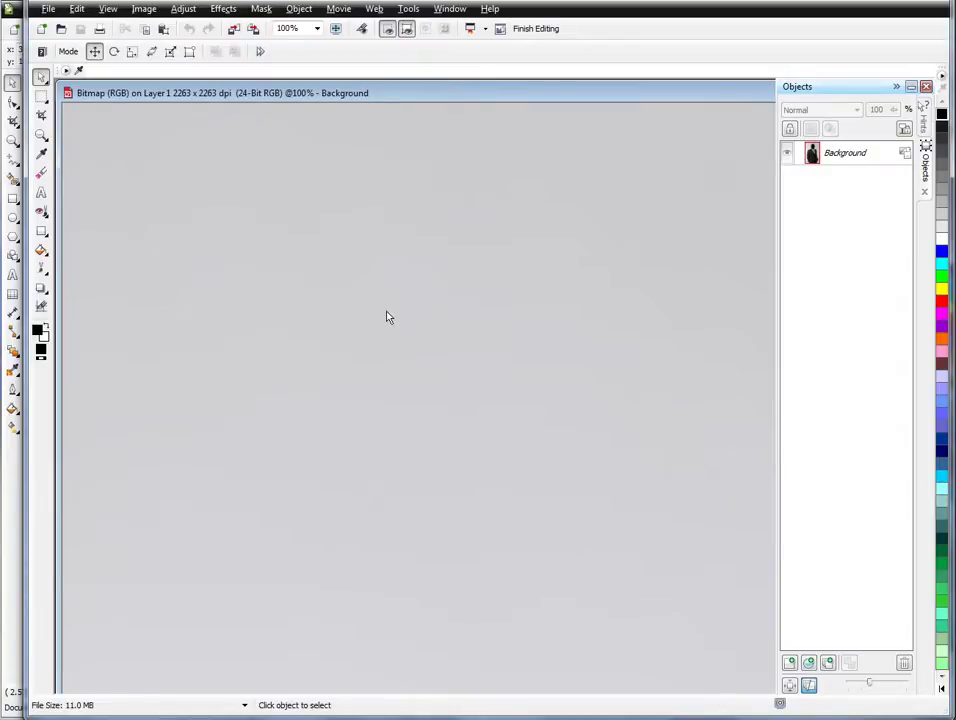
# Maximize the portrait's document window and zoom to fit the whole photo
pyautogui.scroll(-5, 389, 317)
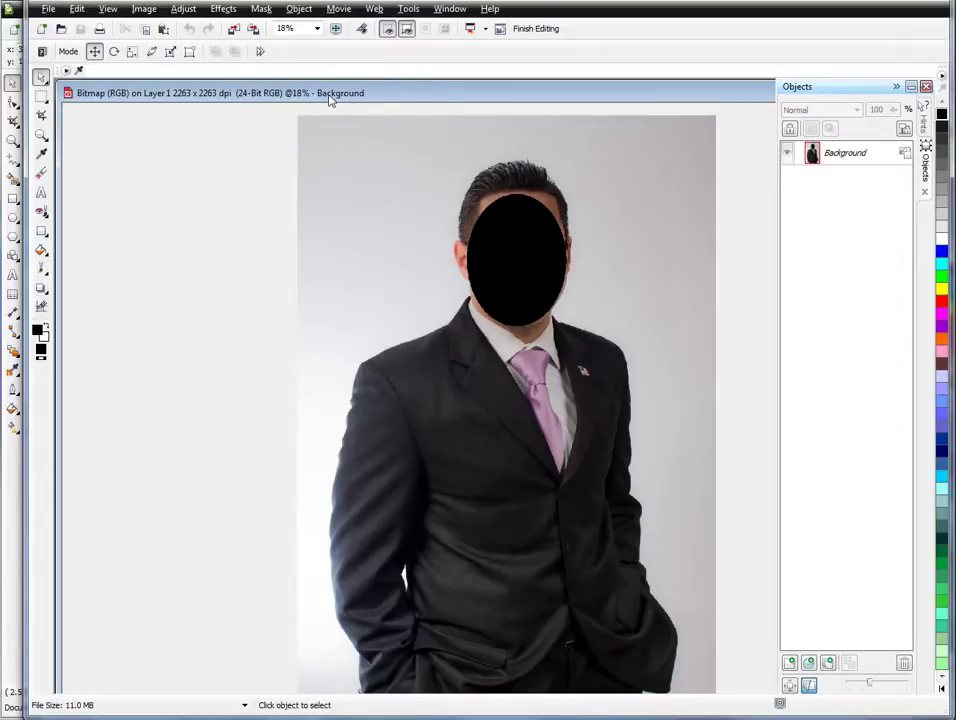
pyautogui.moveTo(300, 99)
pyautogui.mouseDown()
pyautogui.moveTo(354, 134)
pyautogui.moveTo(280, 87)
pyautogui.moveTo(302, 88)
pyautogui.moveTo(292, 100)
pyautogui.moveTo(292, 90)
pyautogui.mouseUp()
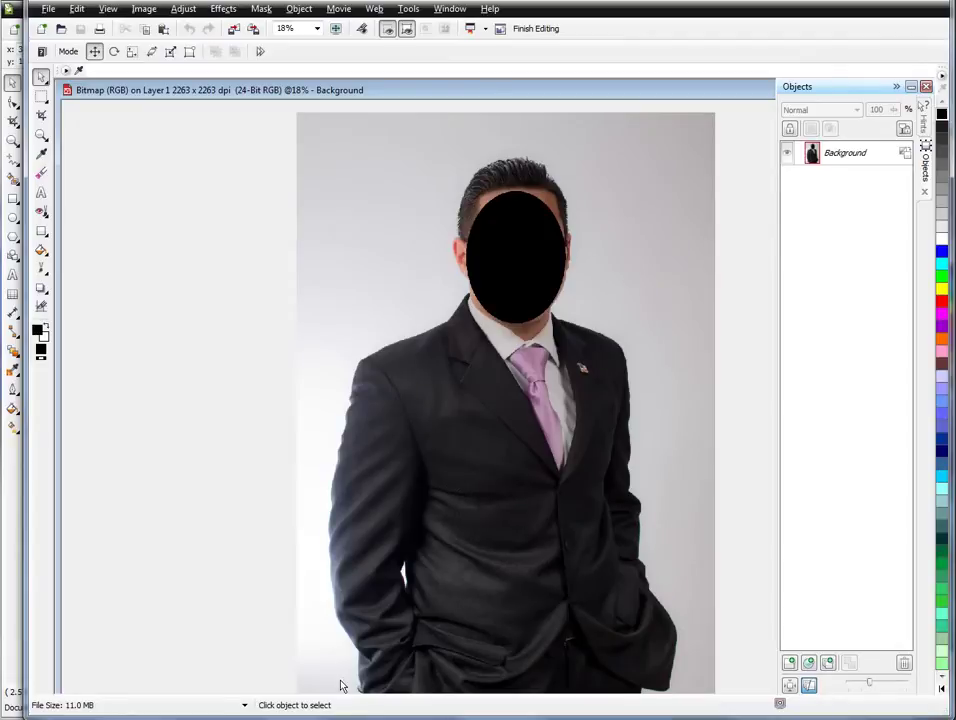
pyautogui.doubleClick(305, 90)
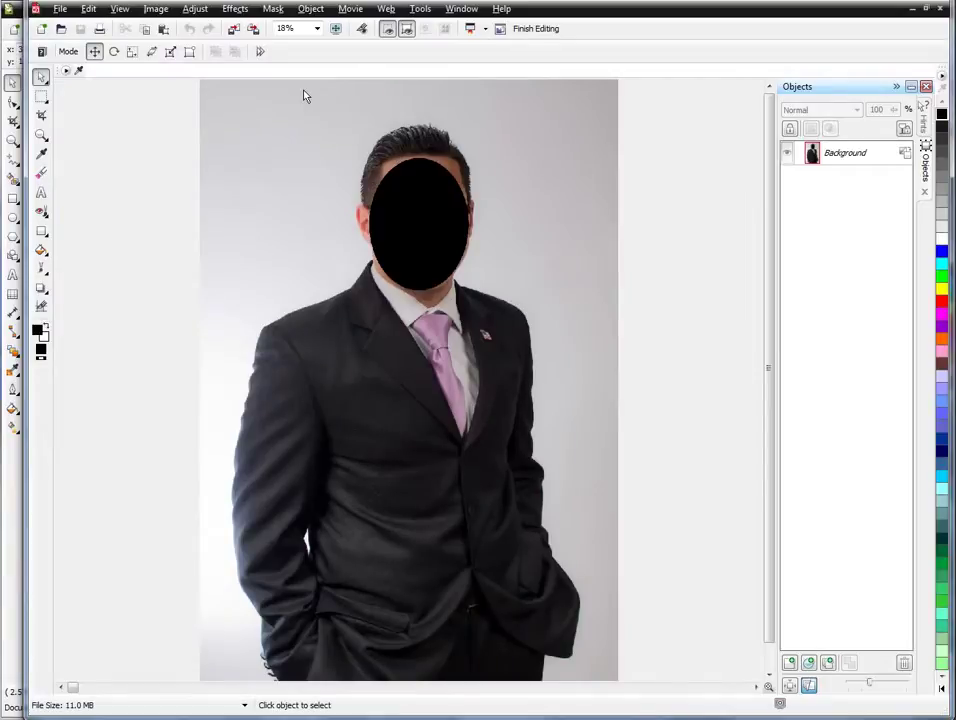
pyautogui.press('F4')
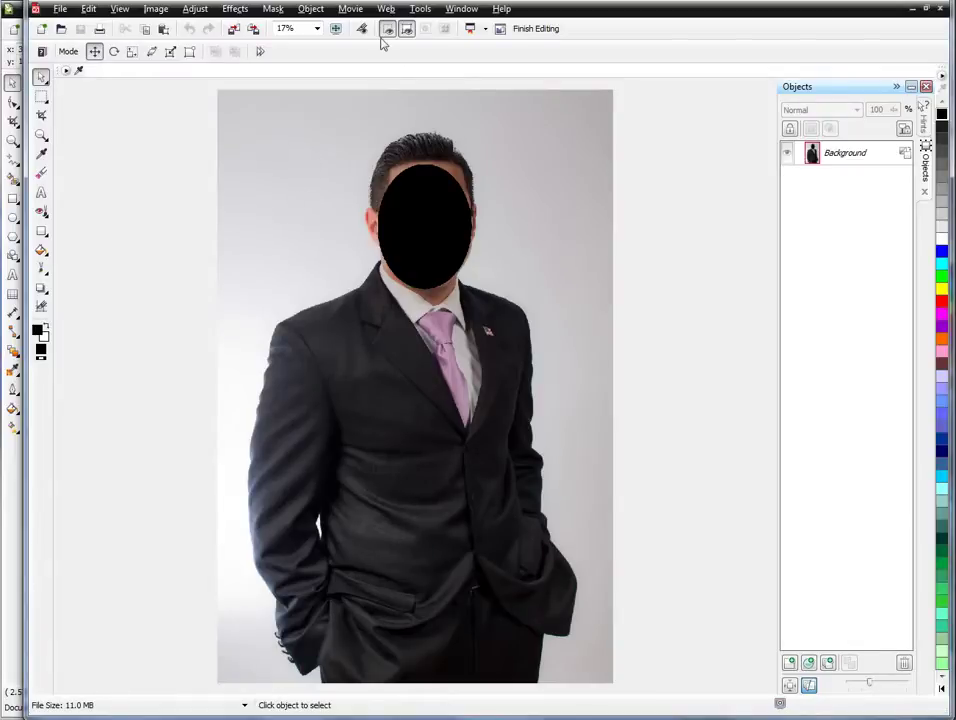
# Convert the Background into Object 1 with Object > Create > From Background
pyautogui.click(302, 13)
pyautogui.moveTo(318, 30)
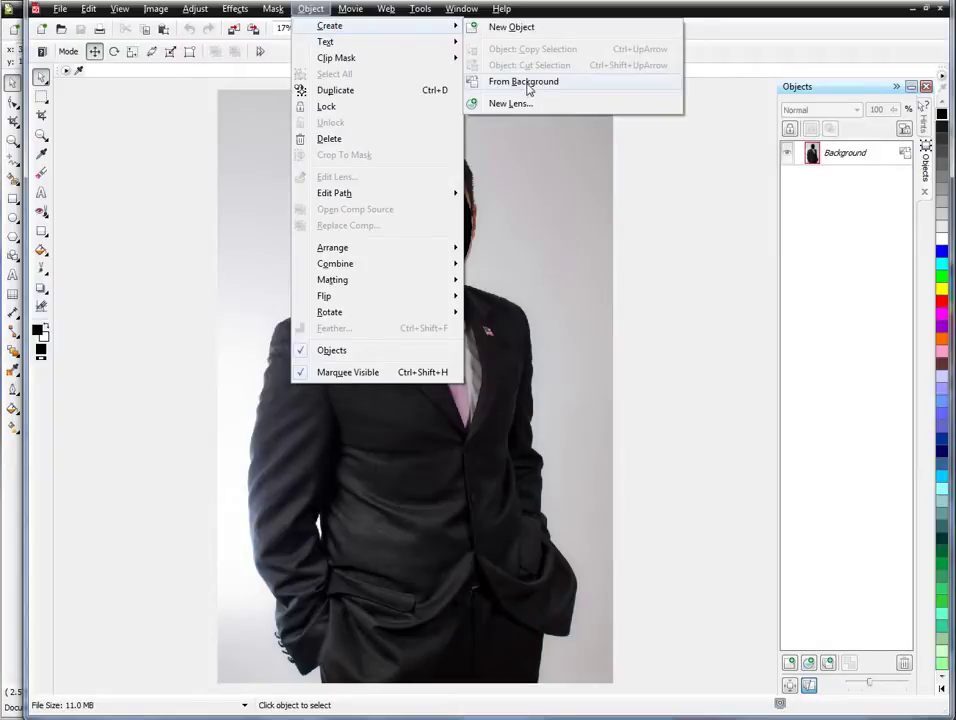
pyautogui.click(524, 82)
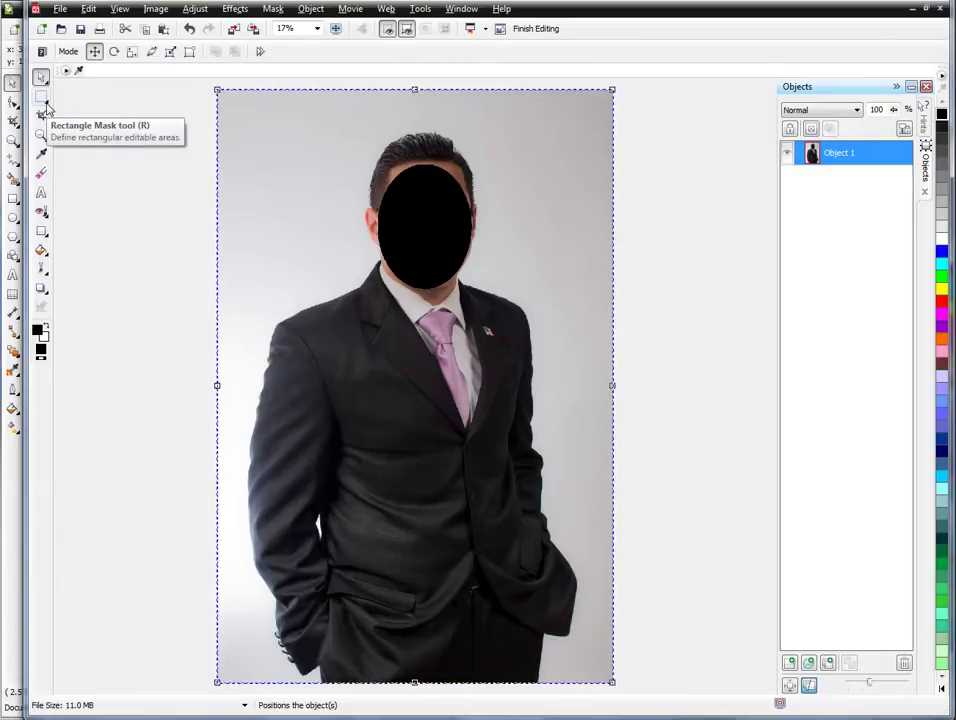
# Switch to the Magic Wand Mask tool from the mask tool flyout, at tolerance 12
pyautogui.click(46, 107)
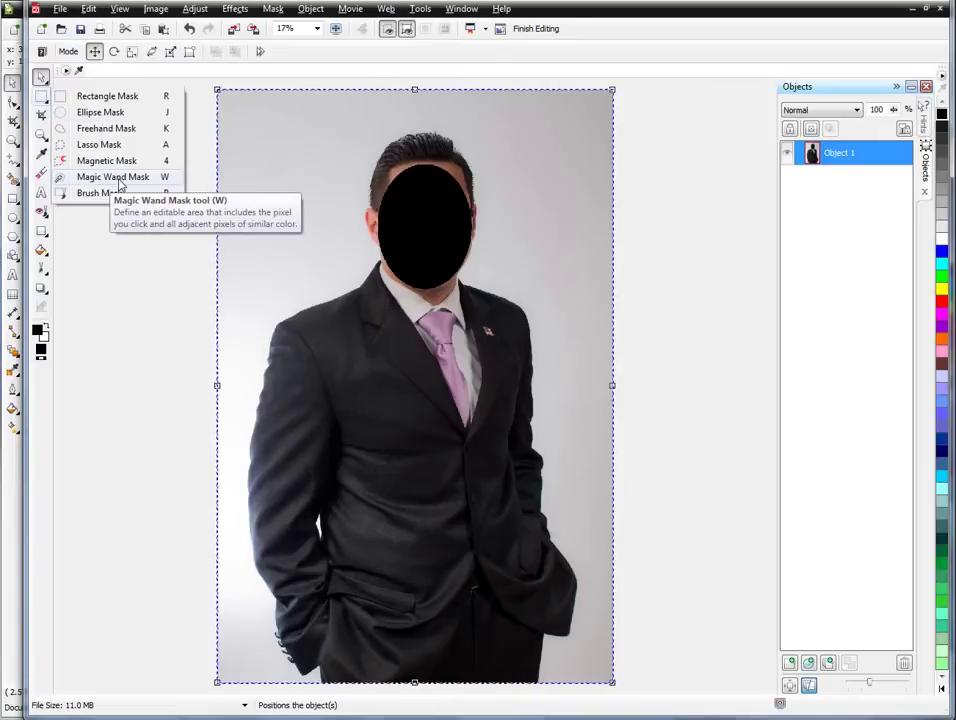
pyautogui.click(104, 178)
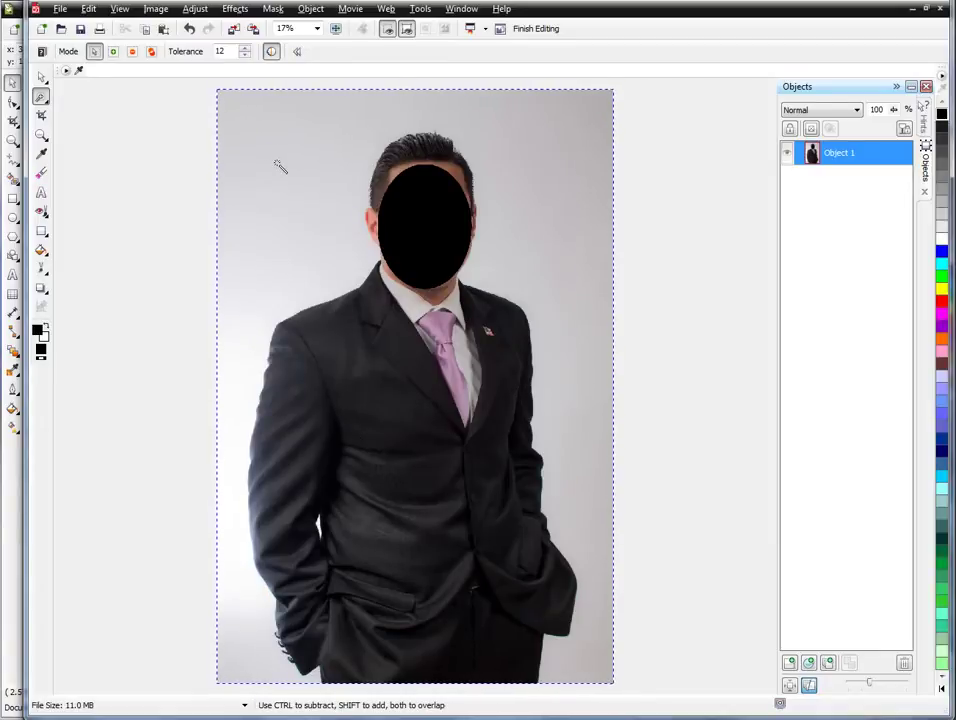
# Select and delete the gray background and the white strip at the left edge
pyautogui.click(279, 166)
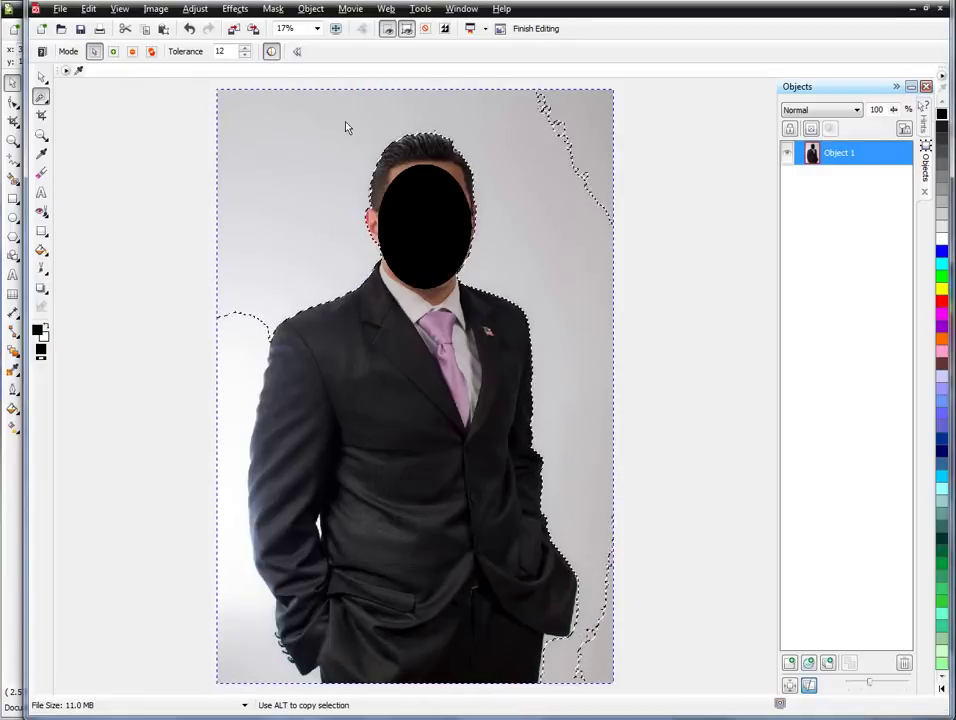
pyautogui.press('Delete')
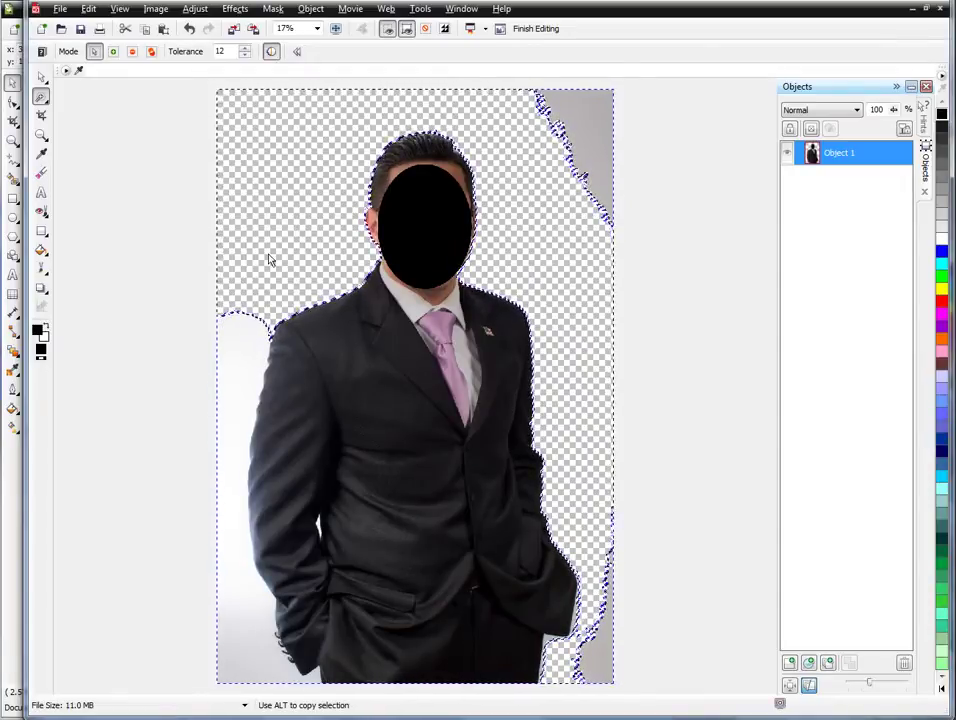
pyautogui.click(243, 336)
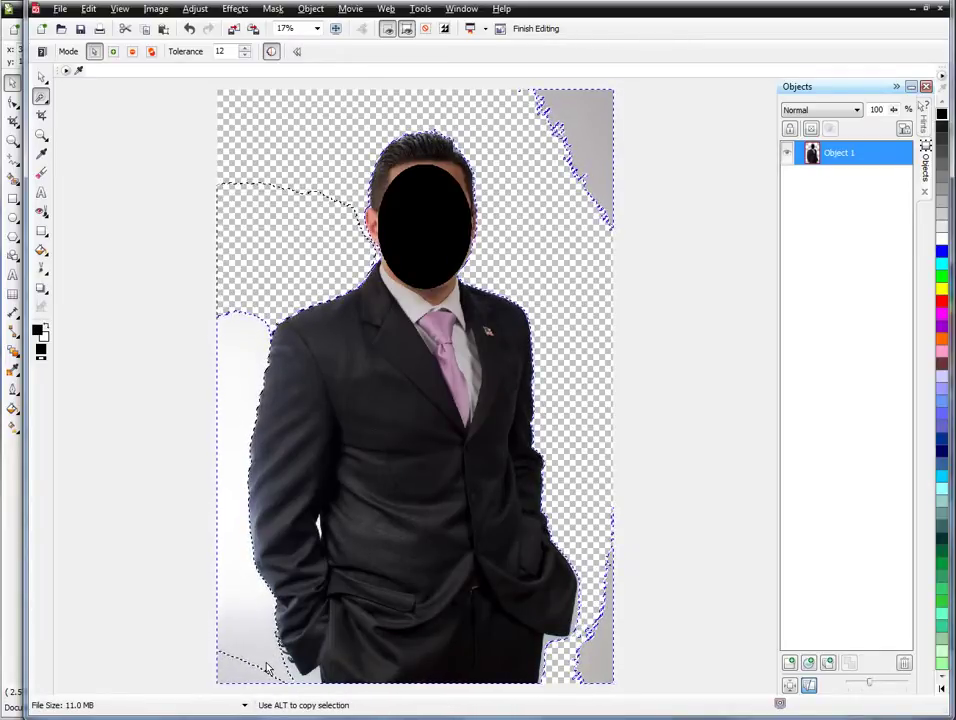
pyautogui.press('Delete')
# Select and remove the leftover gray patches at bottom-left, bottom-right and top-right
pyautogui.click(229, 676)
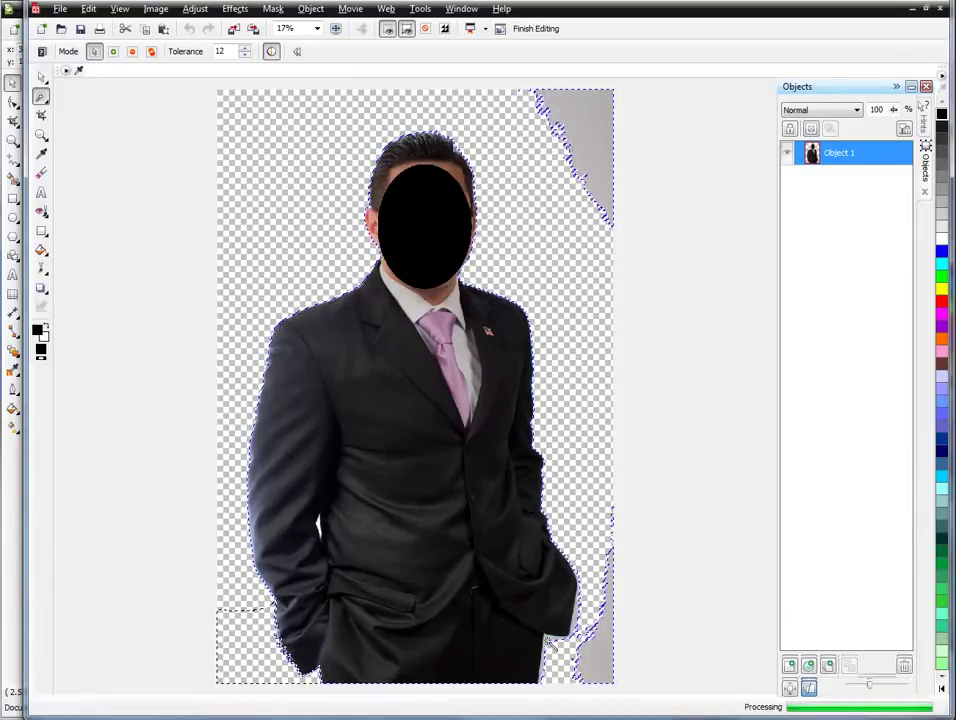
pyautogui.click(549, 645)
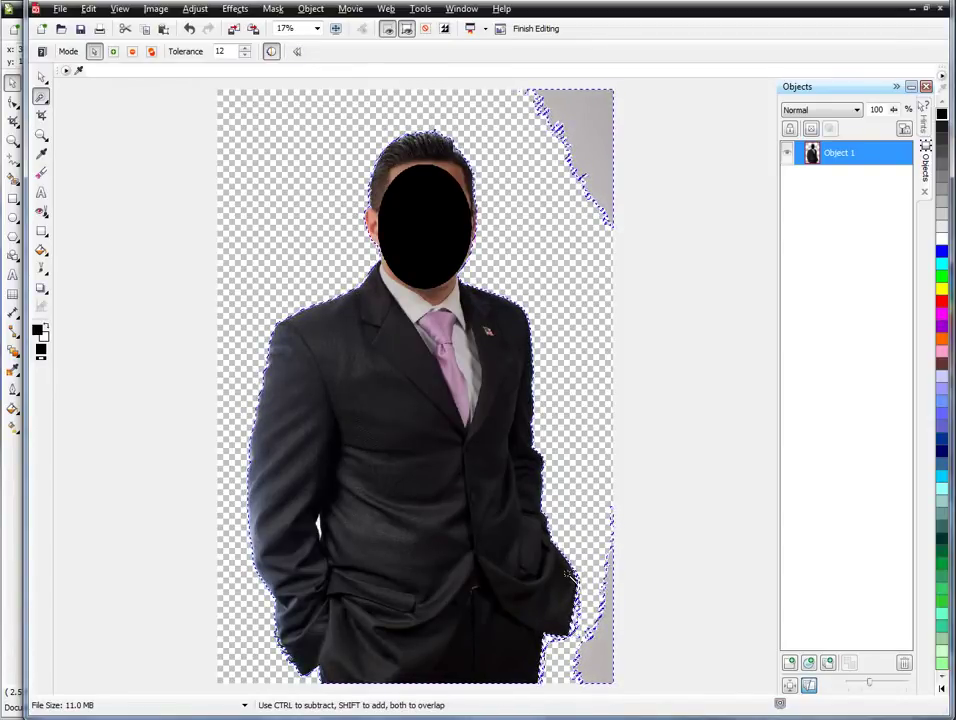
pyautogui.click(602, 675)
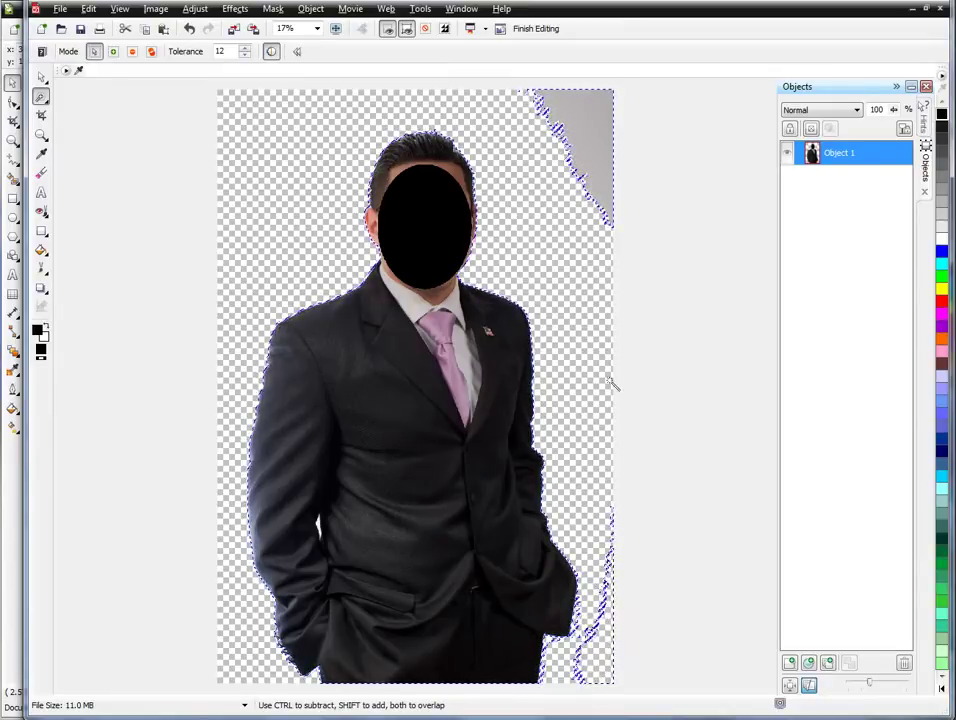
pyautogui.click(599, 104)
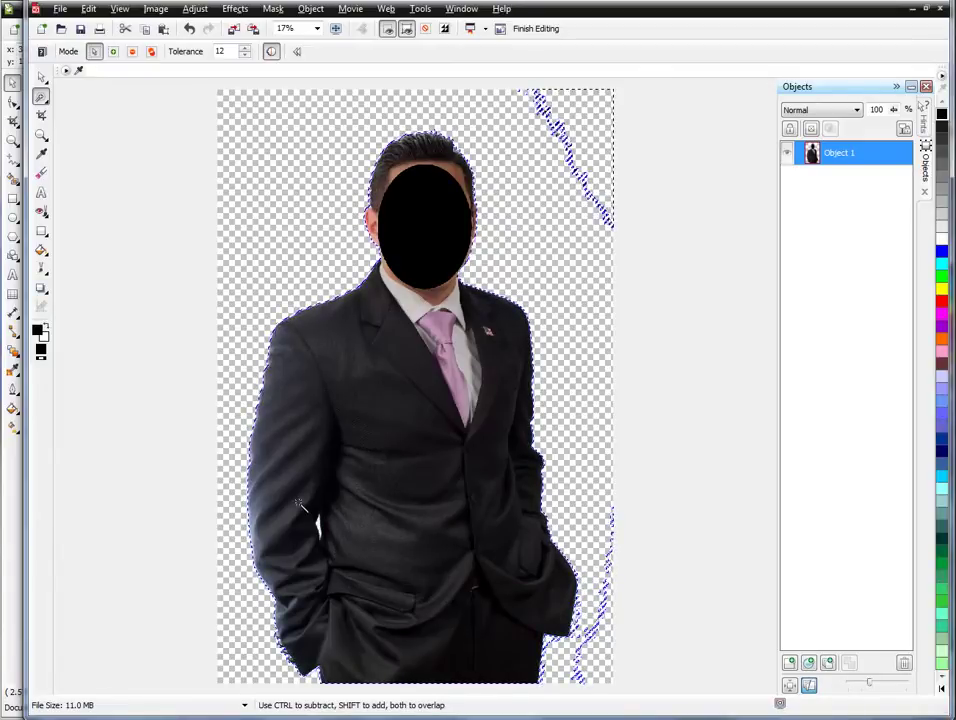
pyautogui.scroll(2, 318, 537)
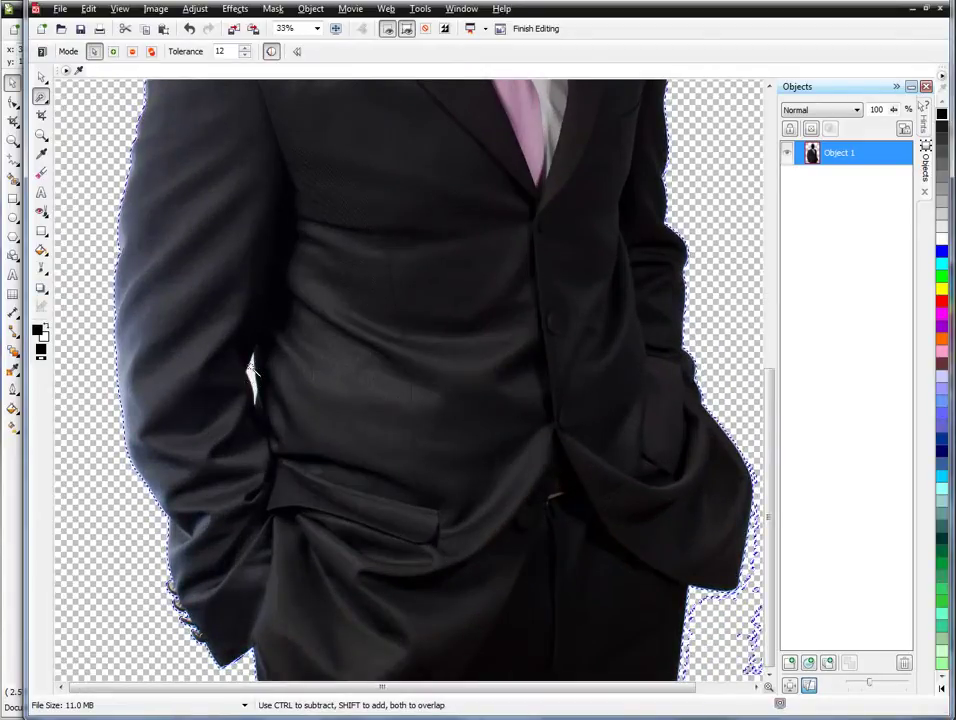
pyautogui.click(252, 378)
pyautogui.click(252, 378)
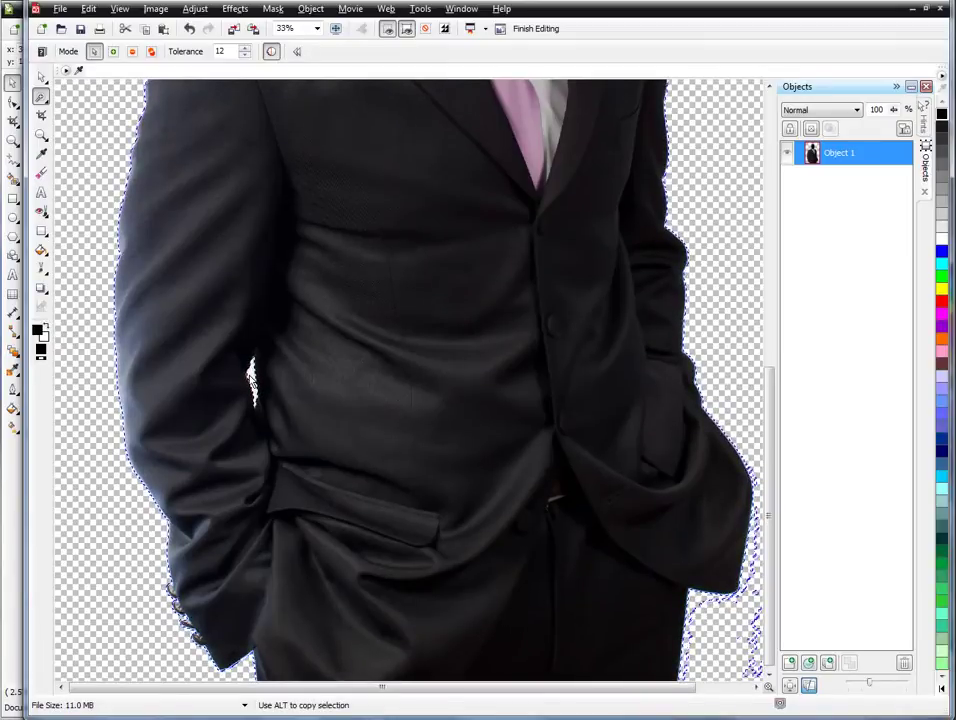
pyautogui.scroll(-2, 252, 378)
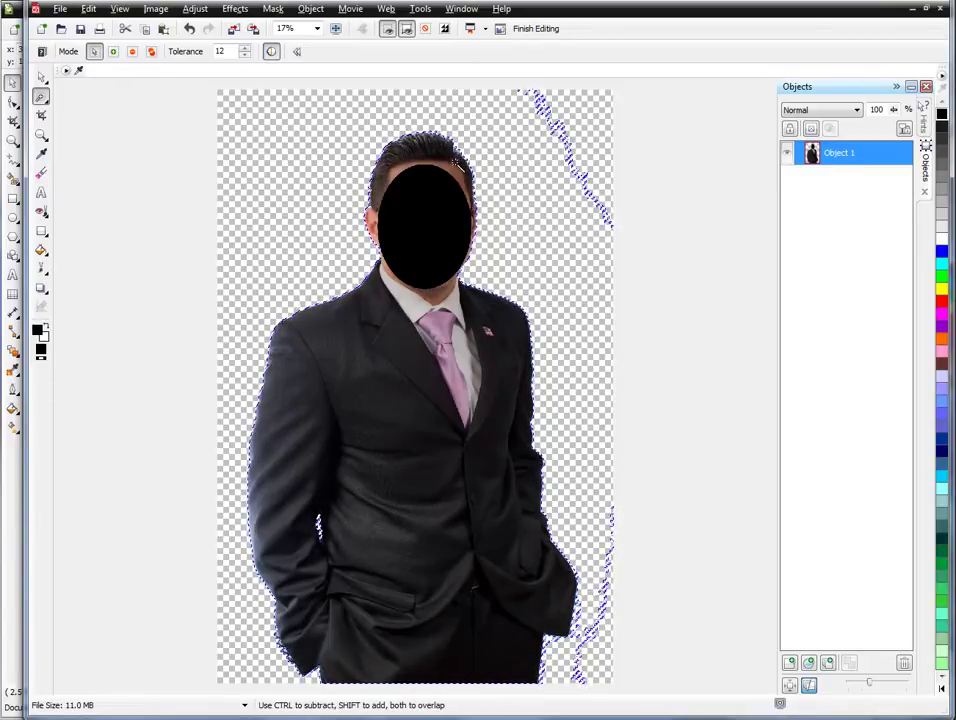
pyautogui.scroll(2, 478, 200)
# Add the pale fringed hair tips along the head's right edge to the Magic Wand mask
pyautogui.scroll(3, 479, 200)
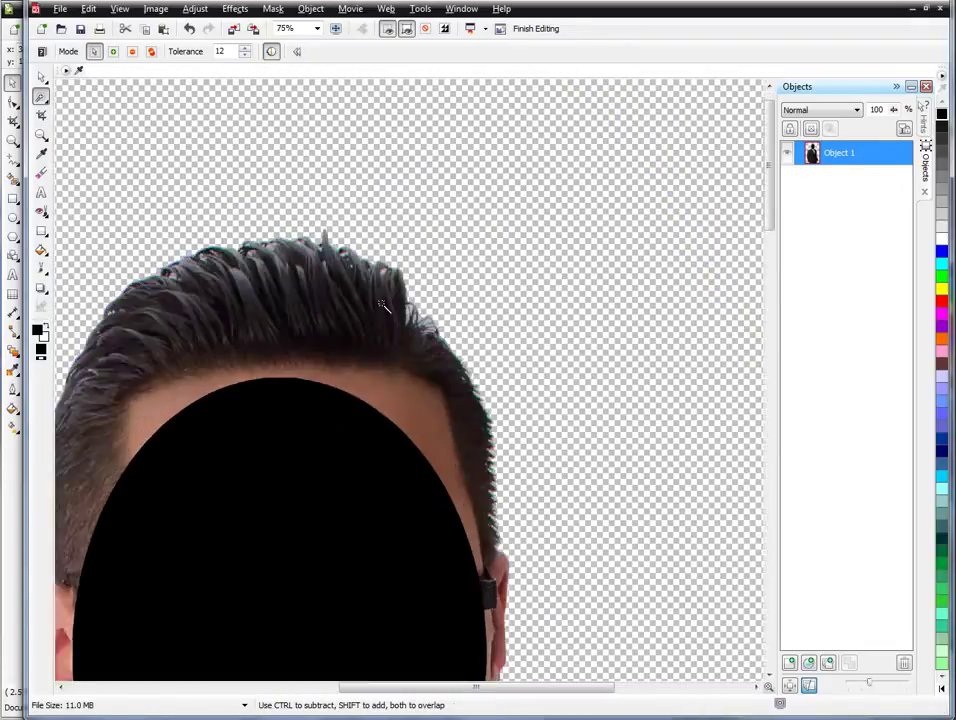
pyautogui.scroll(2, 449, 438)
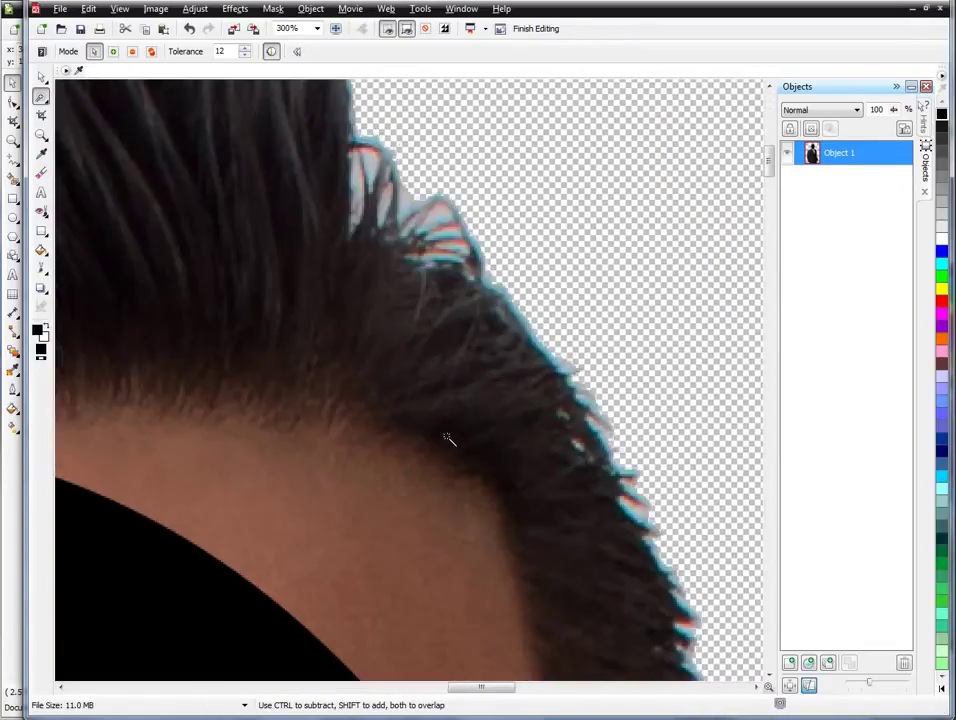
pyautogui.moveTo(365, 150)
pyautogui.mouseDown()
pyautogui.moveTo(440, 211)
pyautogui.moveTo(443, 240)
pyautogui.moveTo(446, 232)
pyautogui.moveTo(461, 243)
pyautogui.moveTo(497, 294)
pyautogui.moveTo(477, 281)
pyautogui.moveTo(440, 216)
pyautogui.mouseUp()
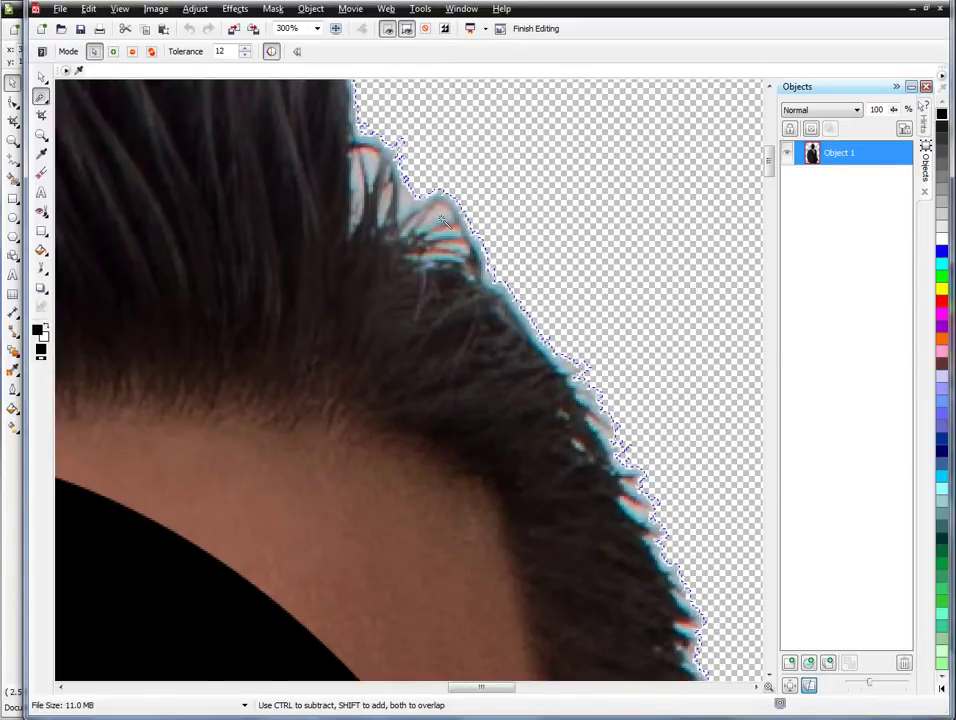
pyautogui.click(442, 220)
pyautogui.hotkey('ctrl', 'shift', 'r')
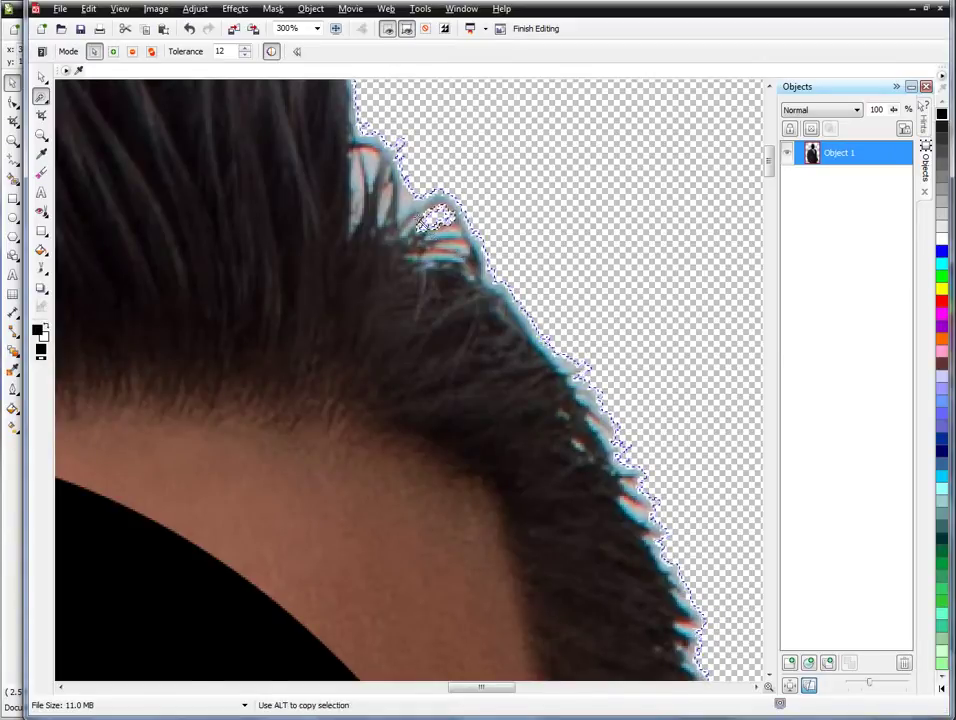
pyautogui.click(380, 192)
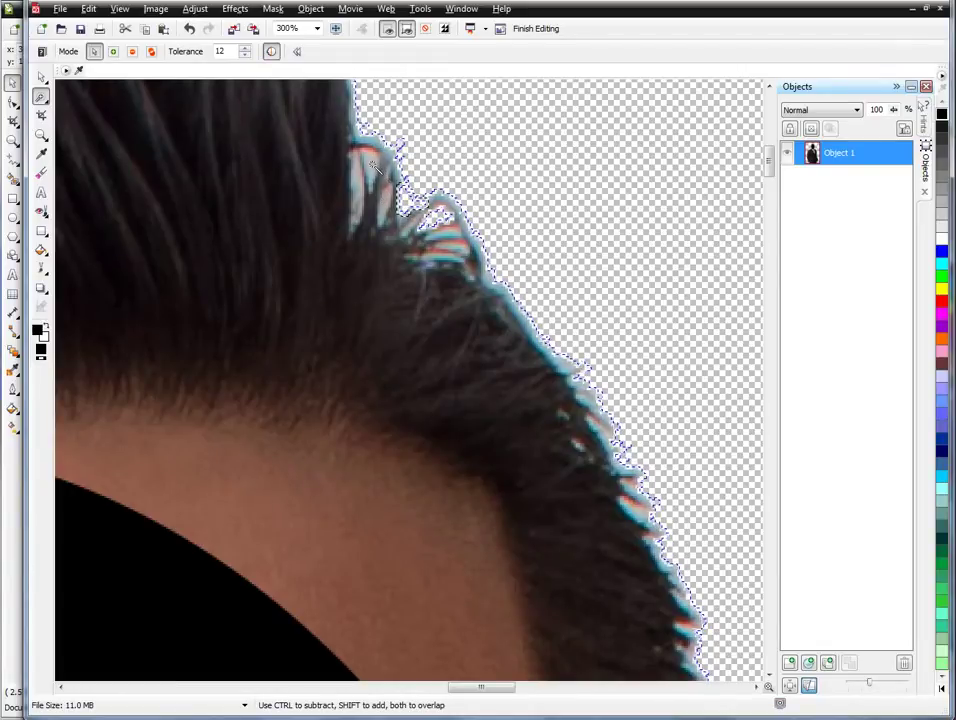
pyautogui.click(372, 178)
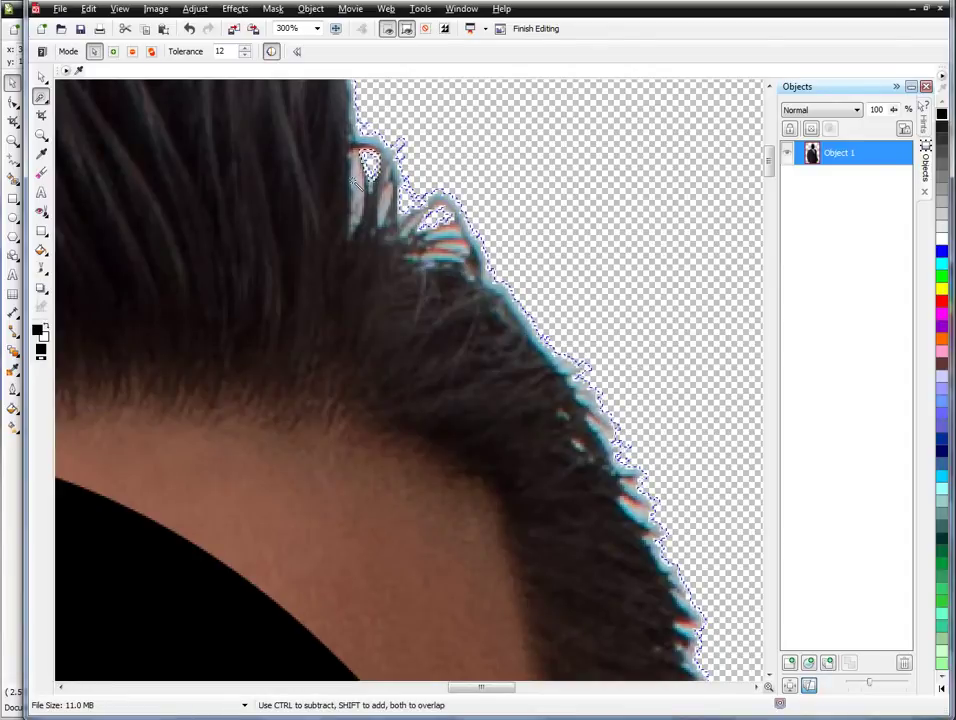
pyautogui.click(360, 210)
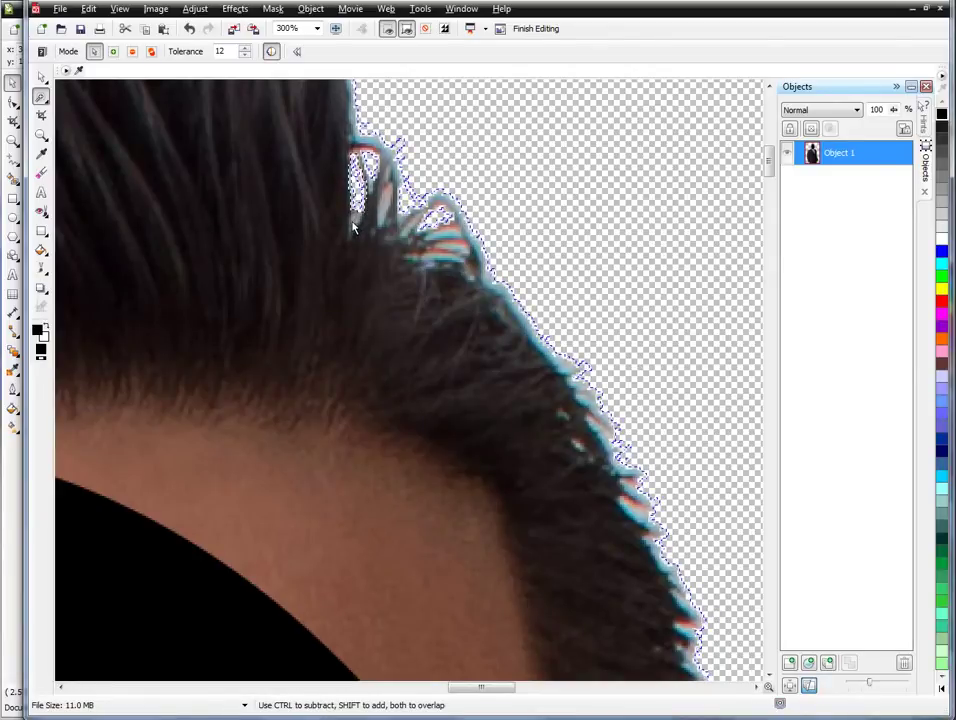
pyautogui.click(449, 237)
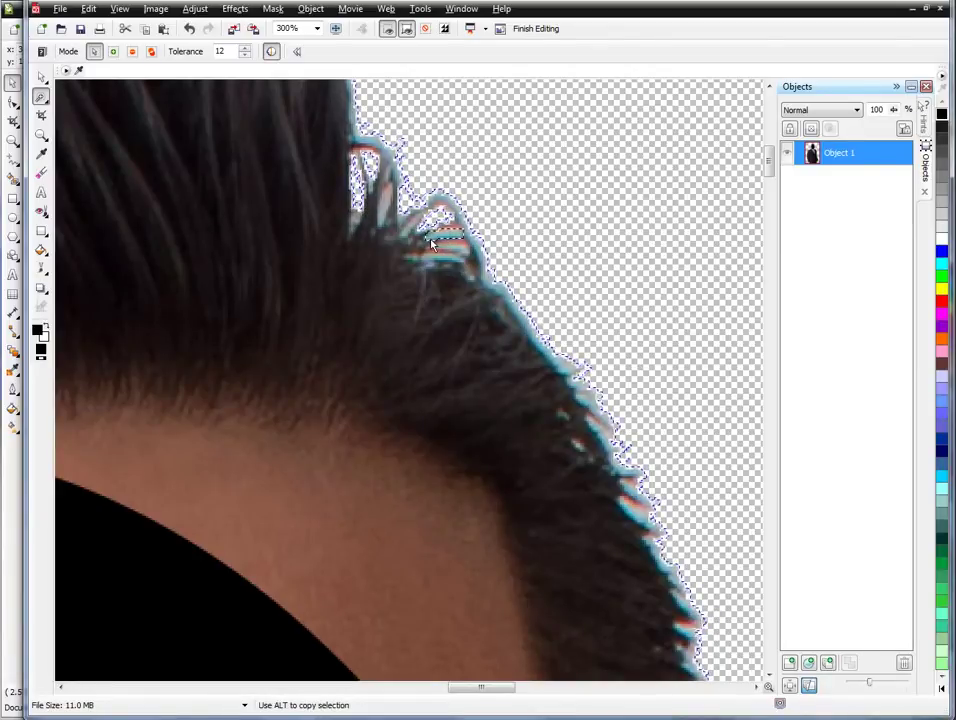
pyautogui.click(515, 284)
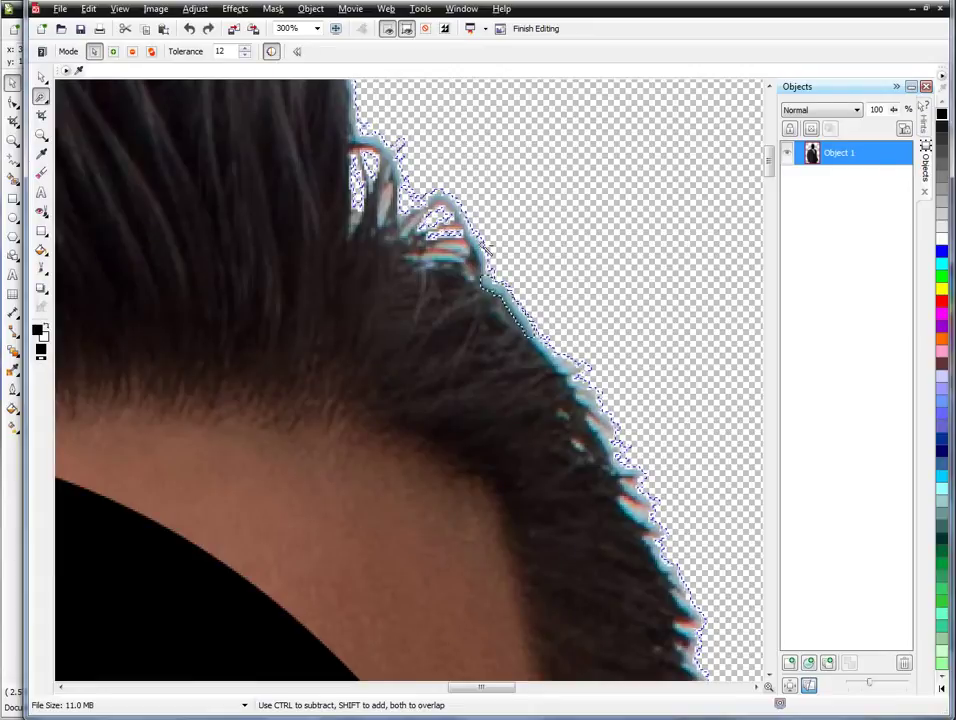
pyautogui.click(515, 328)
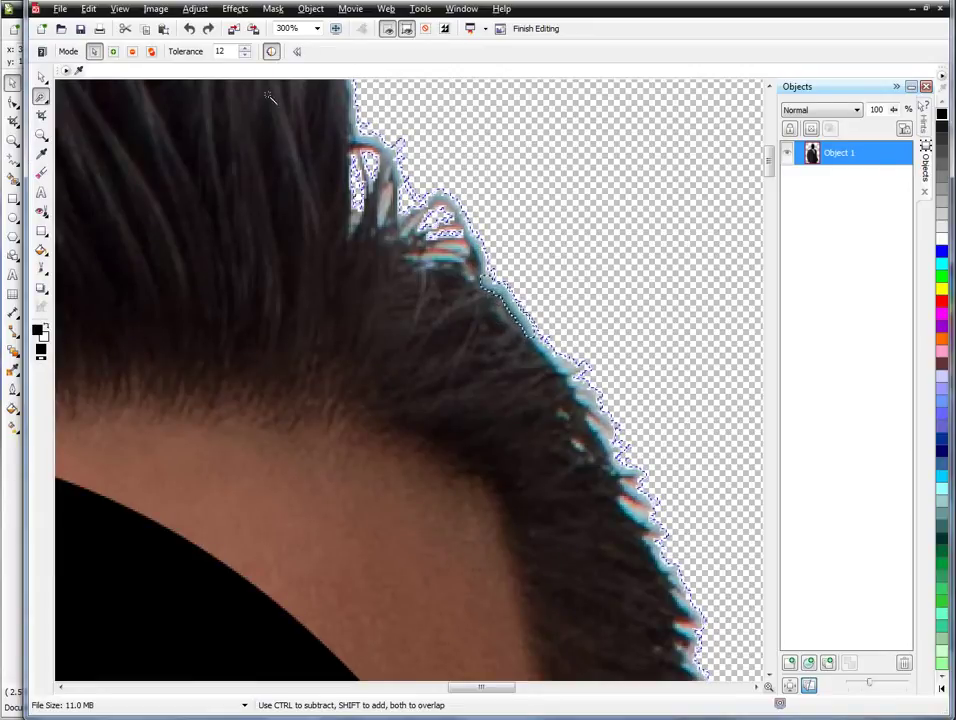
pyautogui.scroll(-2, 464, 286)
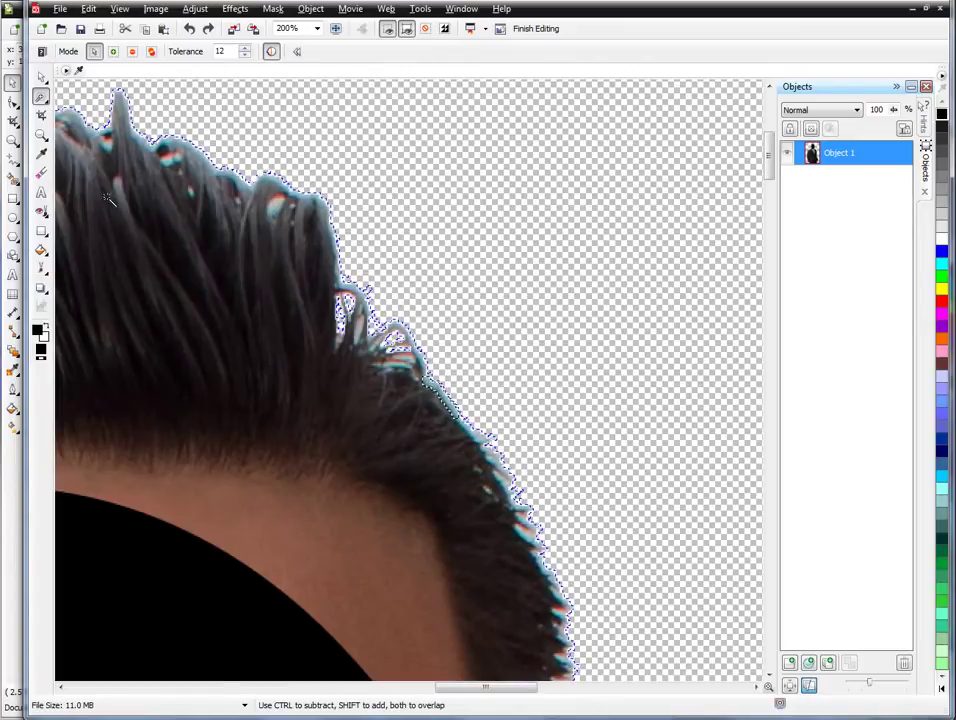
# Set the Eraser brush size to 3 and erase a fringed spot in the hair
pyautogui.click(42, 177)
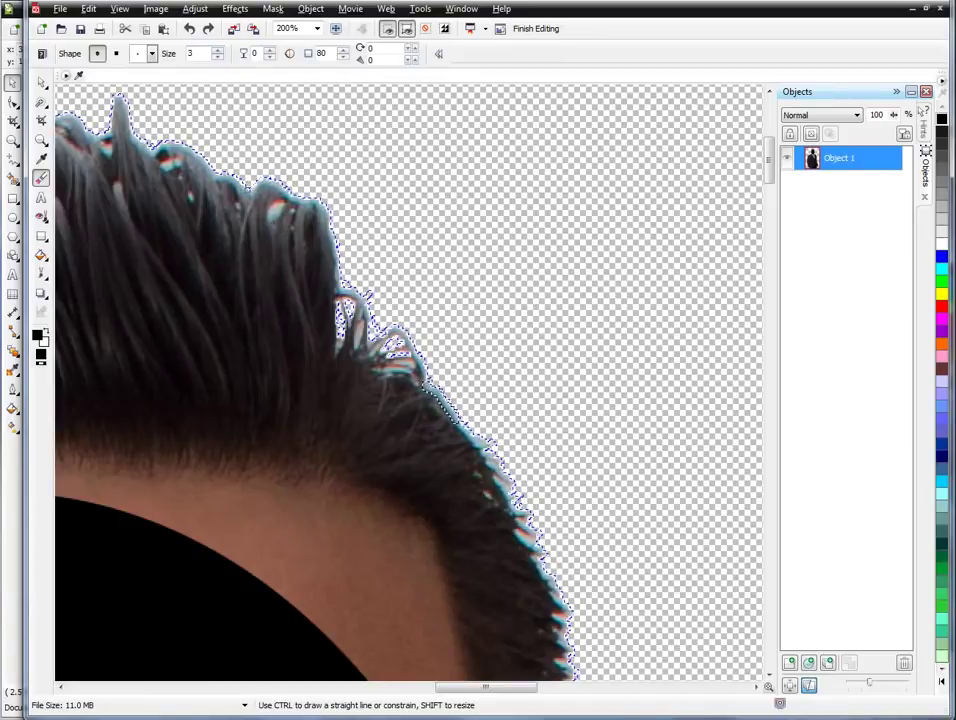
pyautogui.click(217, 49)
pyautogui.click(217, 49)
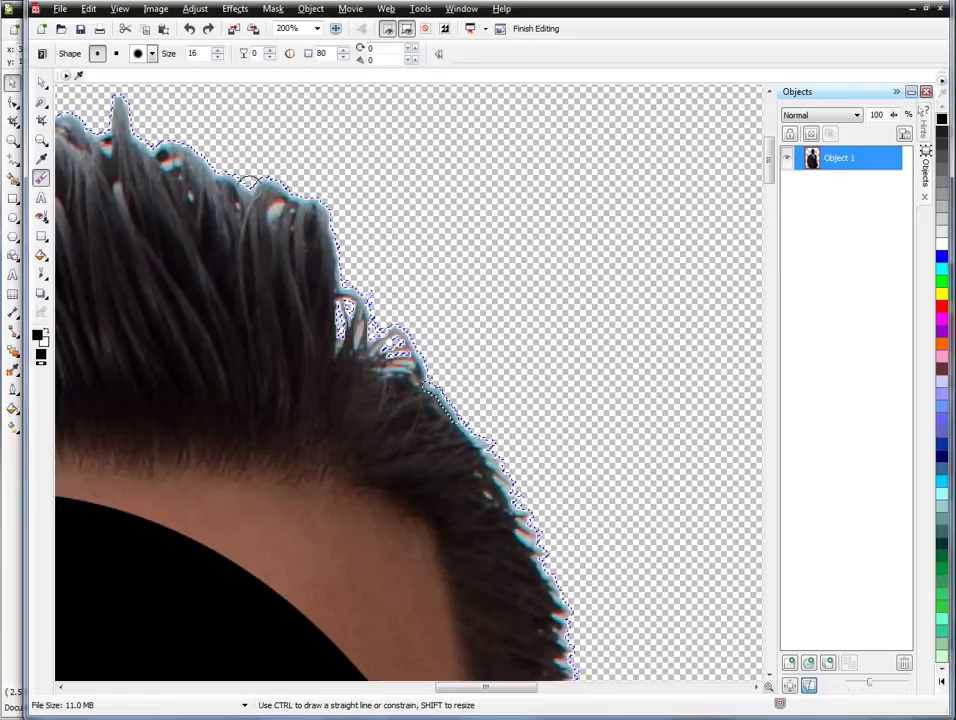
pyautogui.scroll(1, 253, 181)
pyautogui.scroll(1, 455, 420)
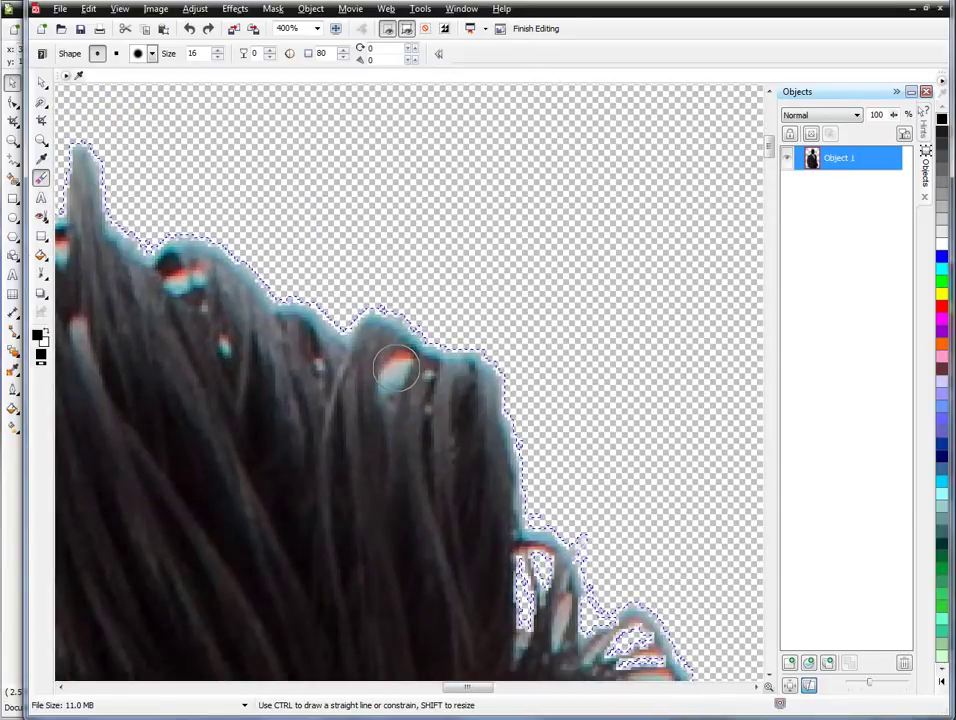
pyautogui.doubleClick(190, 53)
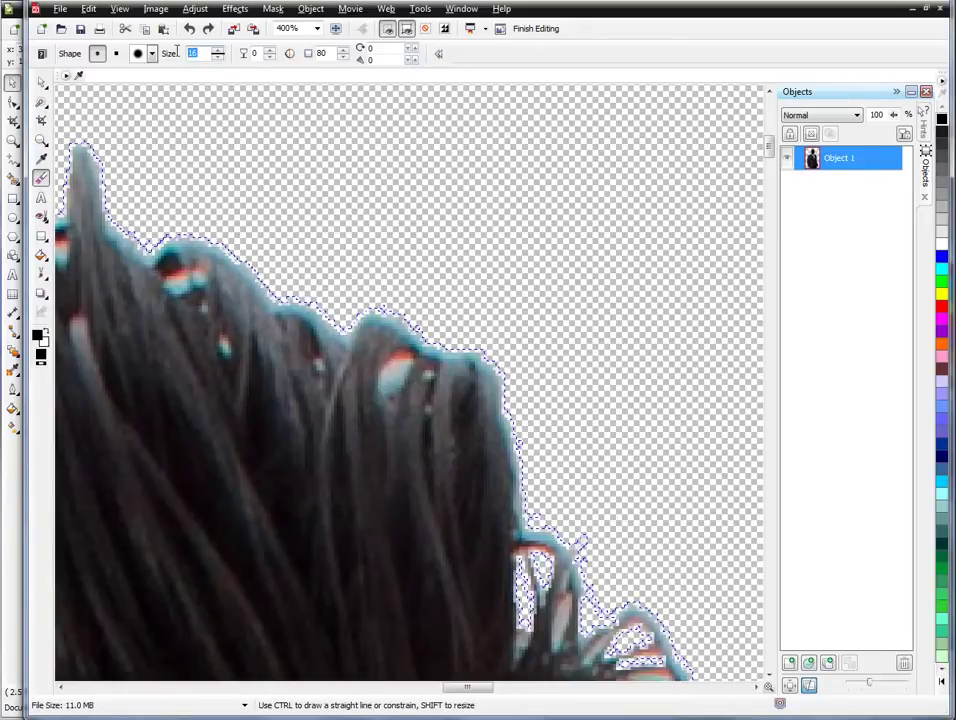
pyautogui.write('3')
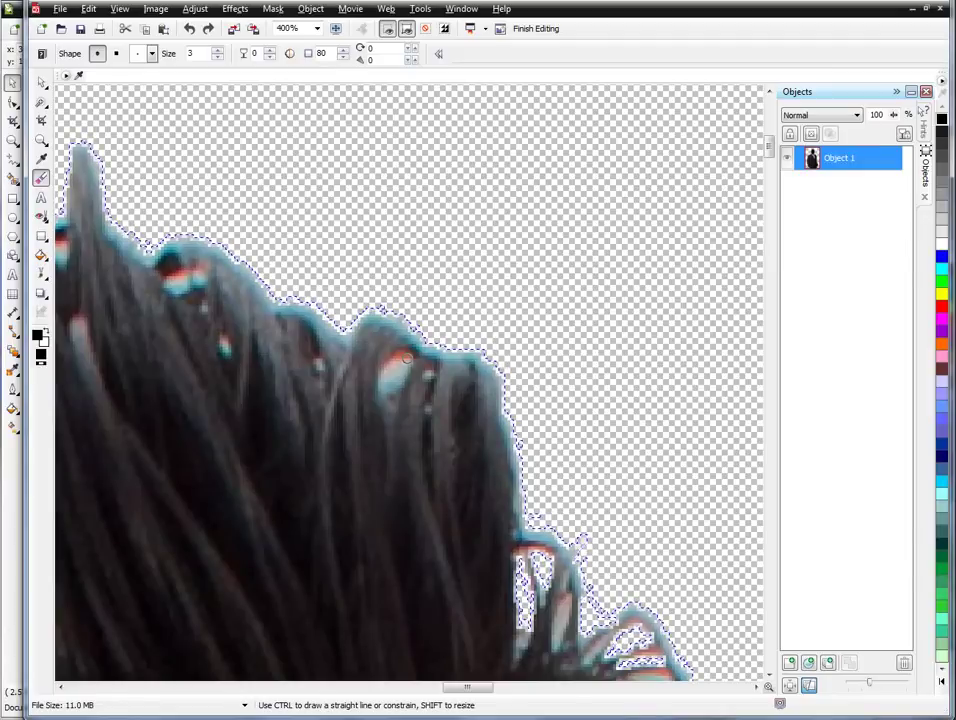
pyautogui.moveTo(405, 358); pyautogui.dragTo(396, 360)
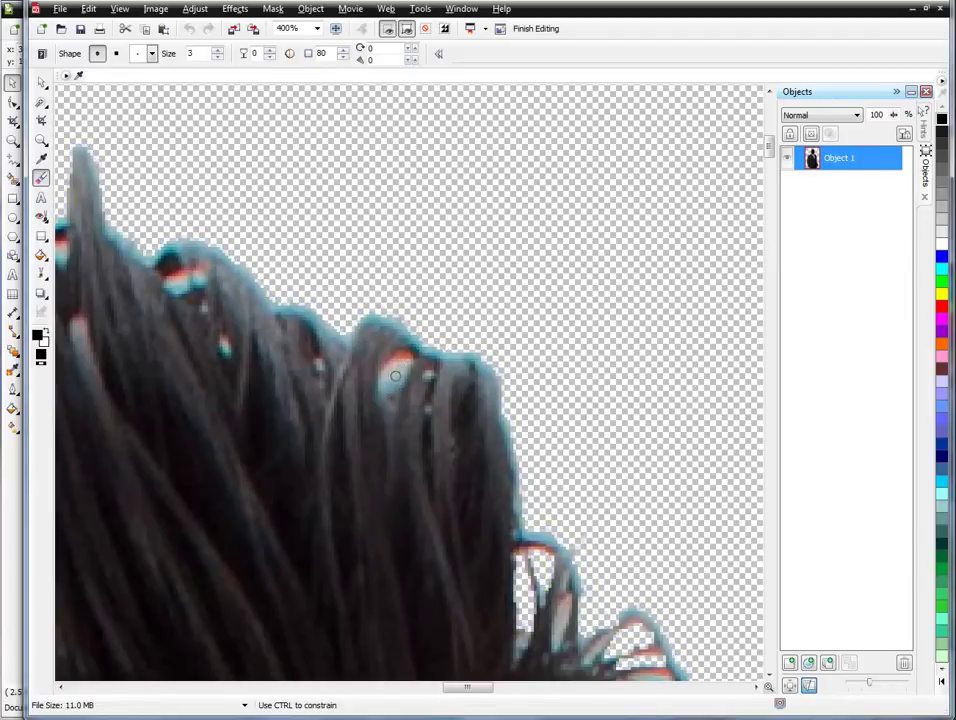
pyautogui.click(579, 540)
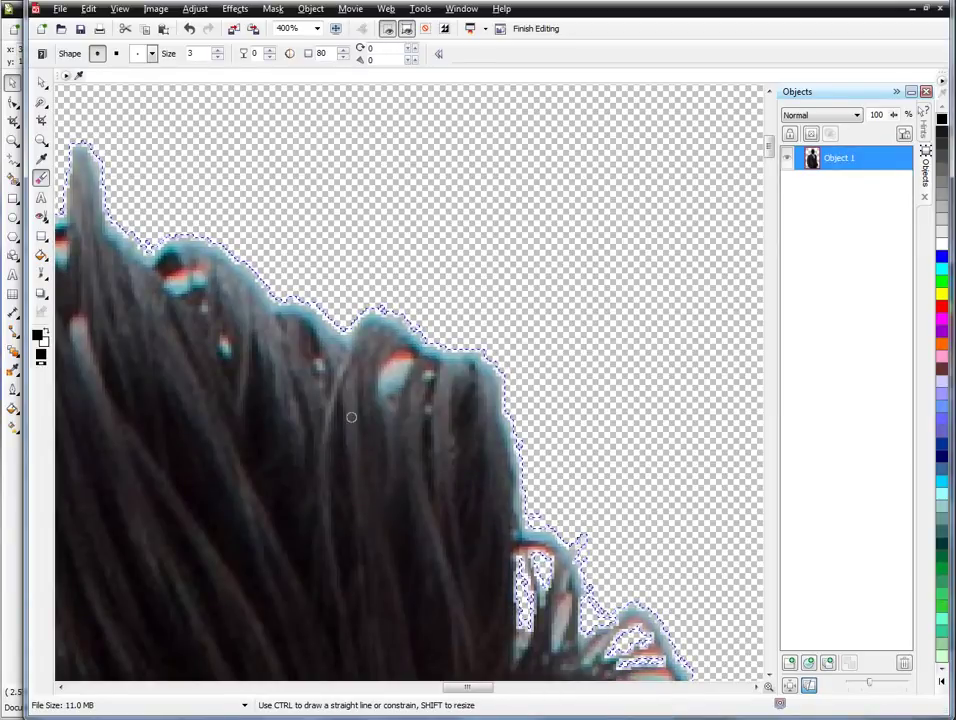
# Invert the mask and erase the fringed hair tip near the crown
pyautogui.click(273, 9)
pyautogui.click(306, 76)
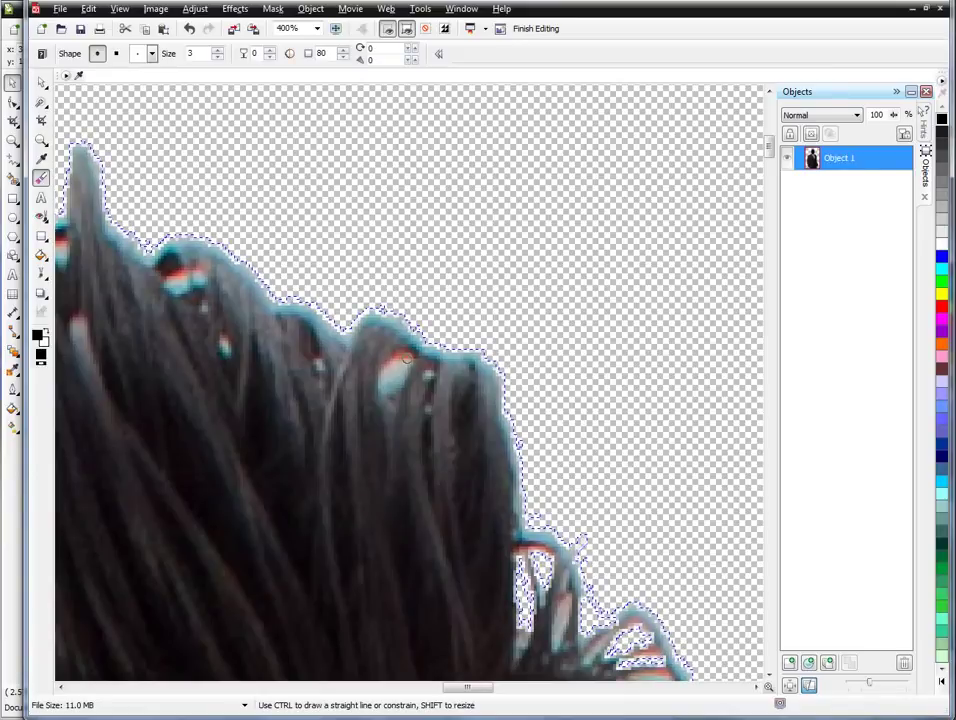
pyautogui.hotkey('ctrl', 'shift', 'r')
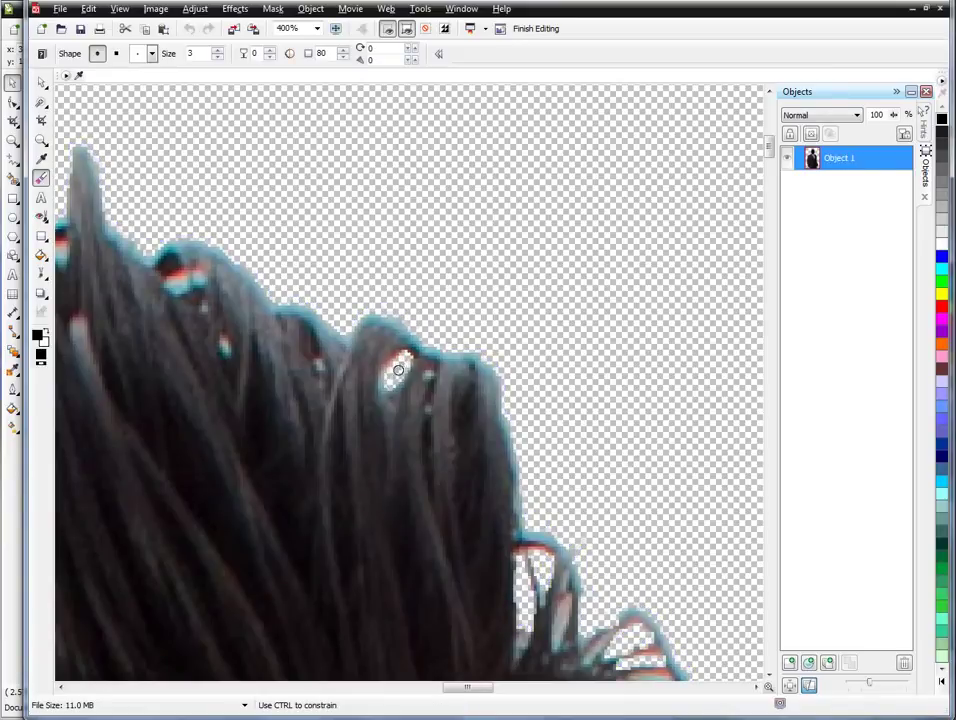
pyautogui.hotkey('ctrl', 'm')
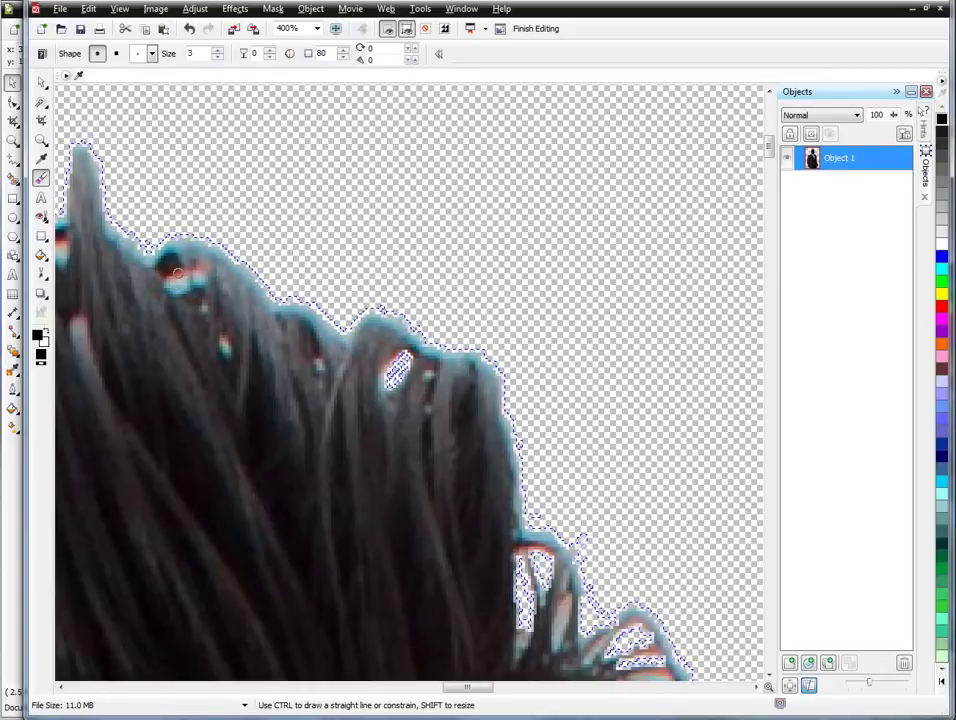
# Erase the remaining fringed hair tips further left and lower down the hair
pyautogui.hotkey('ctrl', 'shift', 'r')
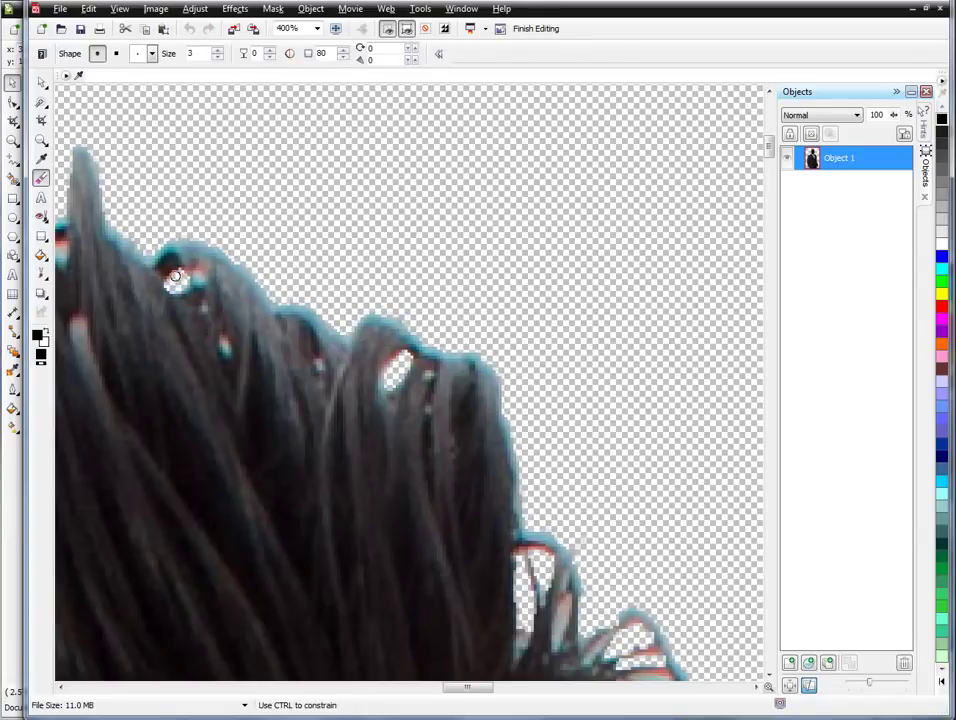
pyautogui.hotkey('ctrl', 'm')
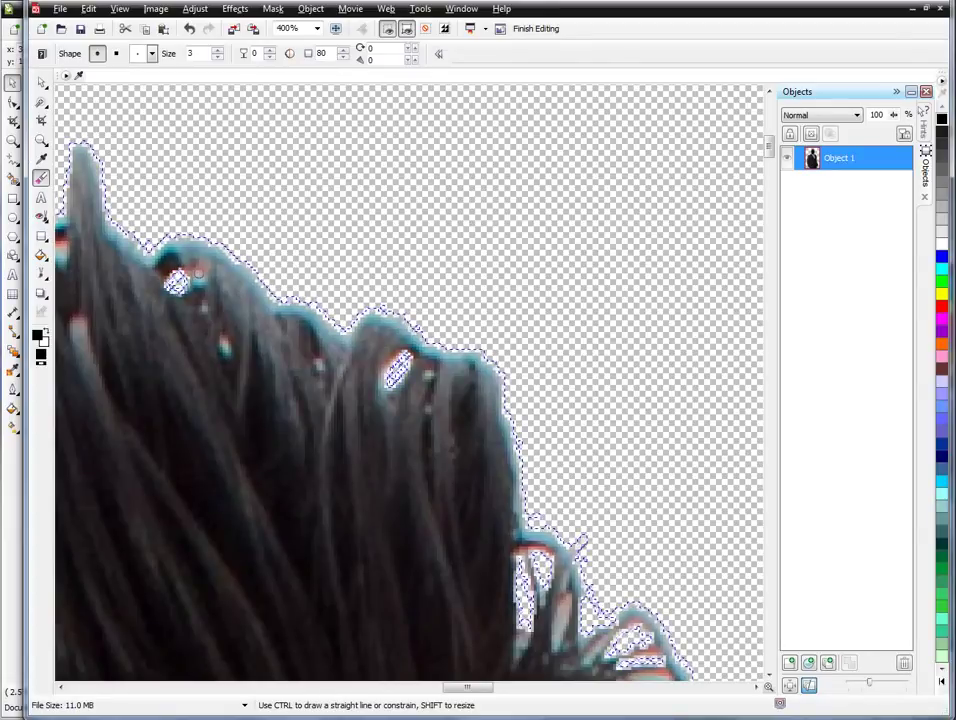
pyautogui.hotkey('ctrl', 'd')
pyautogui.hotkey('ctrl', 'm')
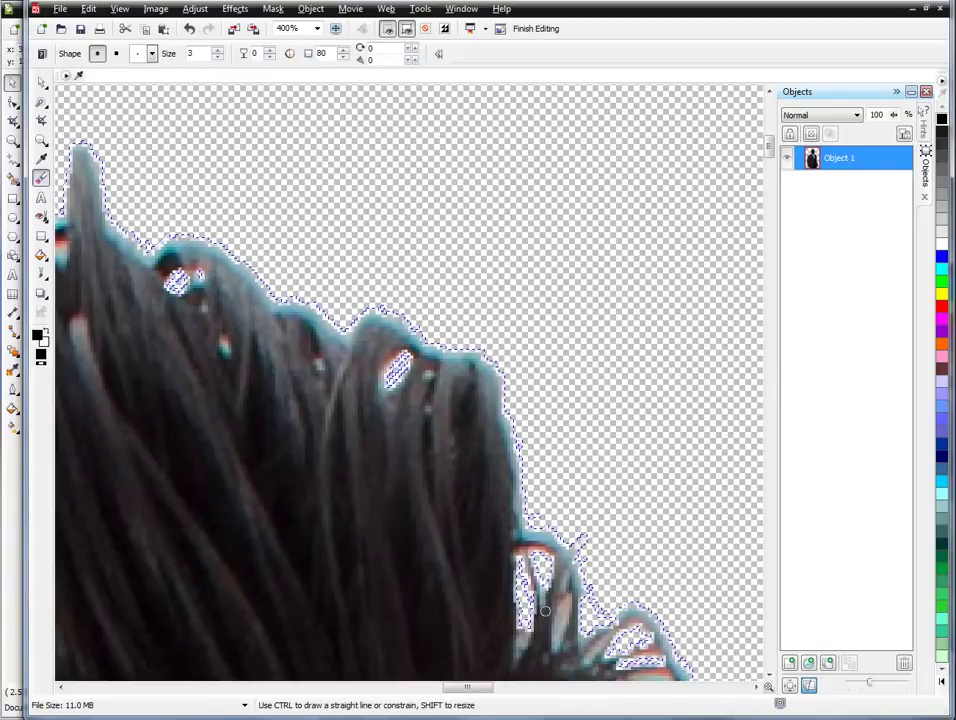
pyautogui.hotkey('ctrl', 'z')
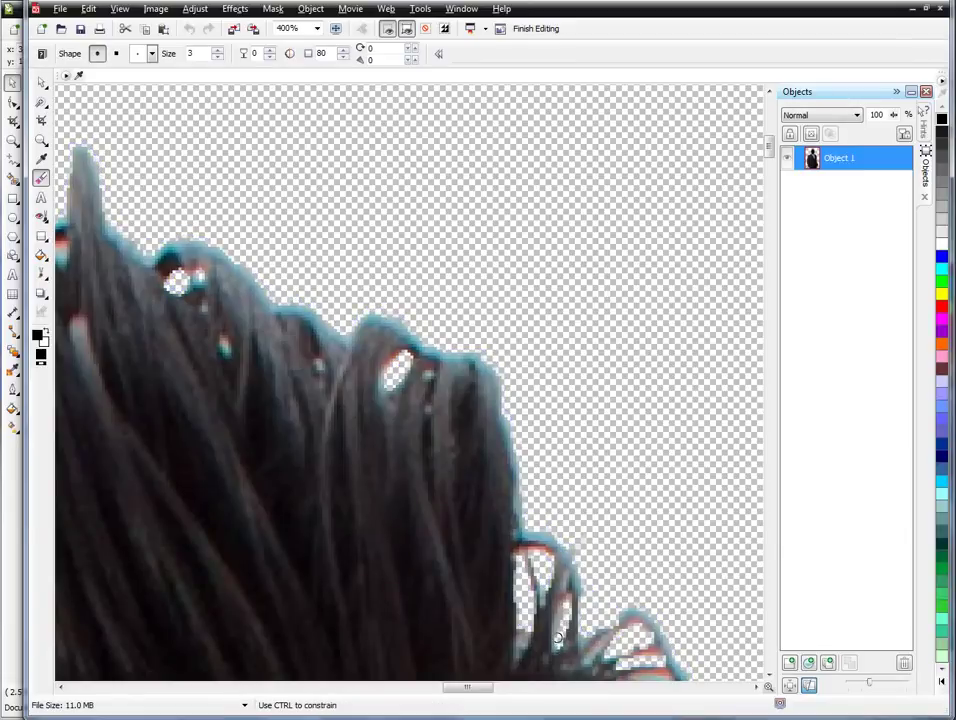
pyautogui.hotkey('ctrl', 'm')
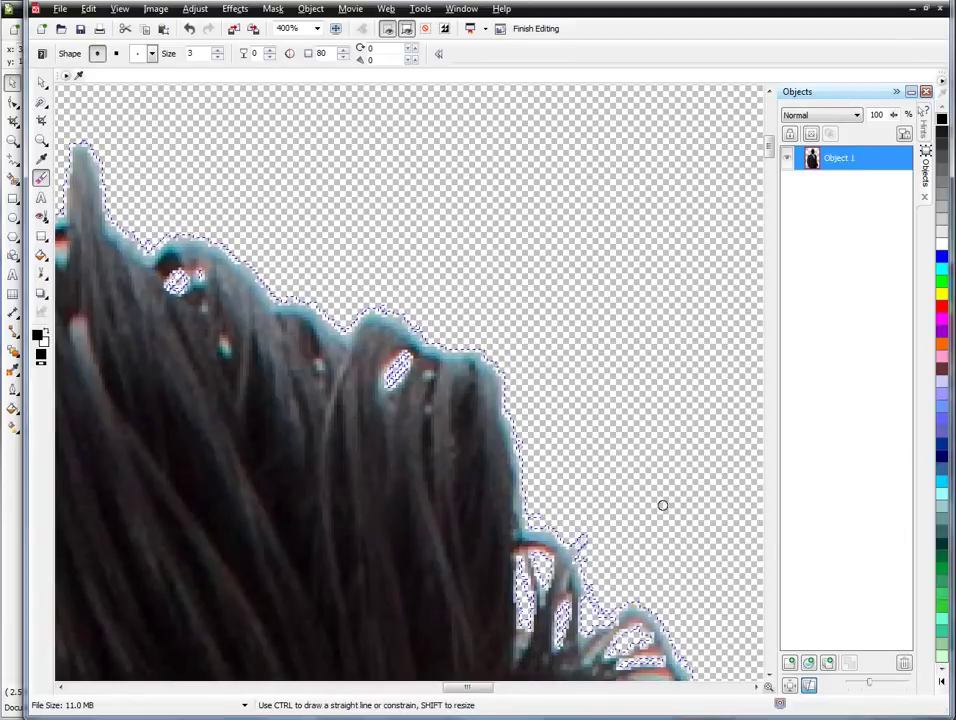
pyautogui.scroll(-1, 646, 393)
# Fit the cut-out man to the window, save it, and finish editing back to CorelDRAW
pyautogui.press('F4')
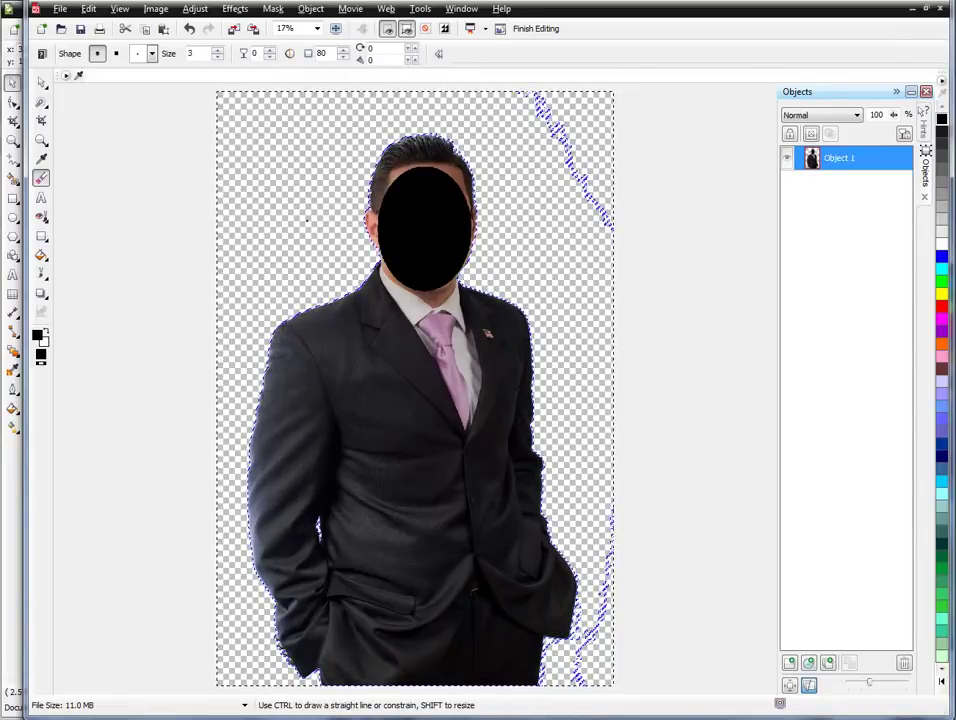
pyautogui.click(81, 29)
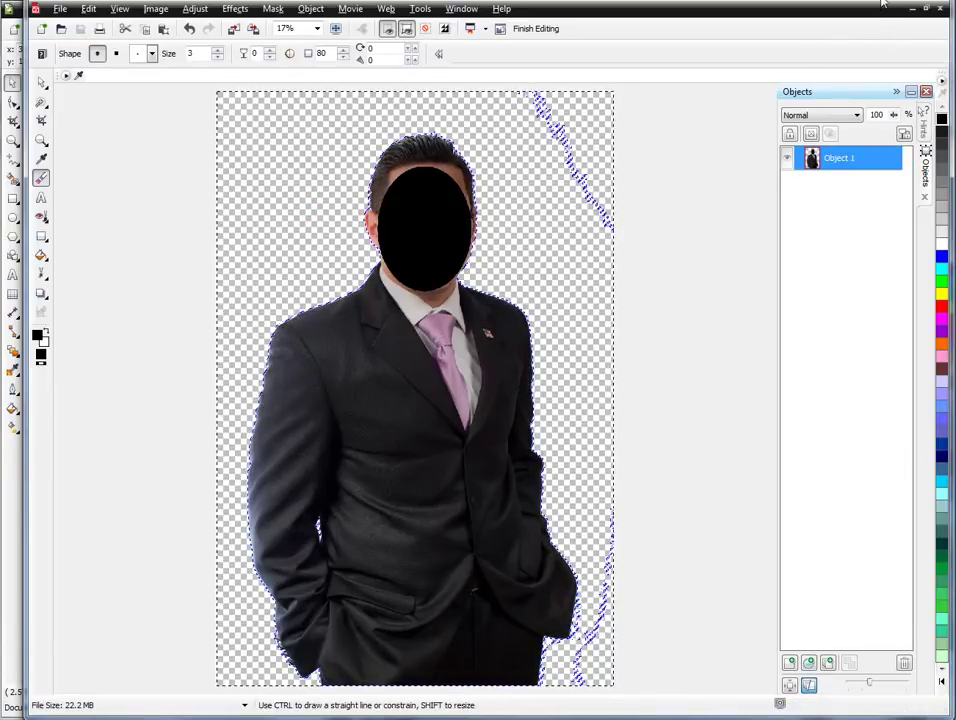
pyautogui.click(536, 28)
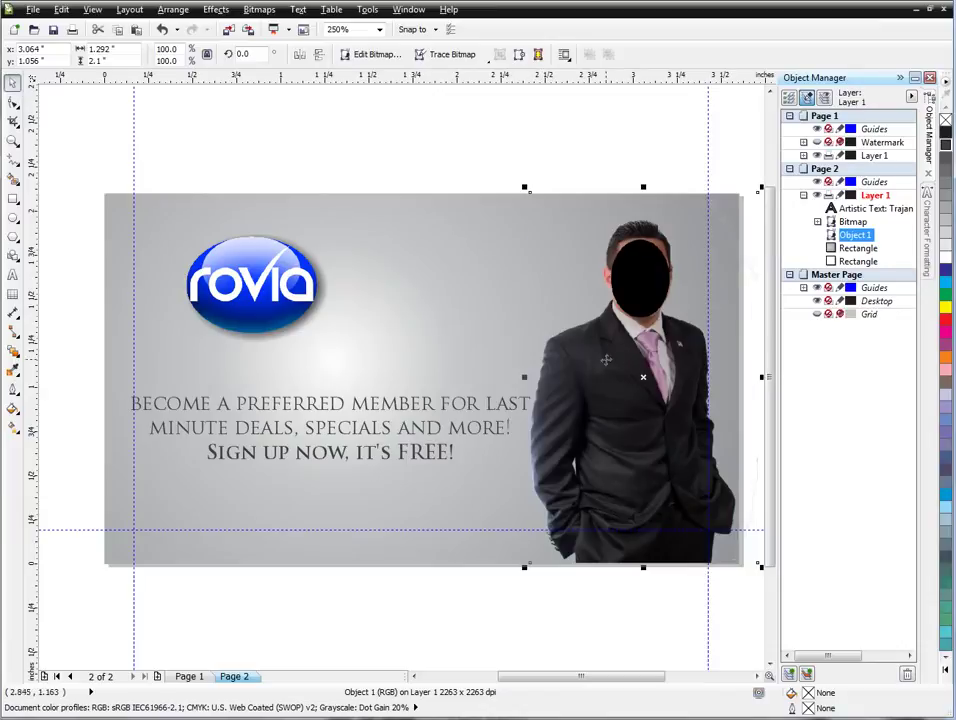
pyautogui.scroll(4, 717, 224)
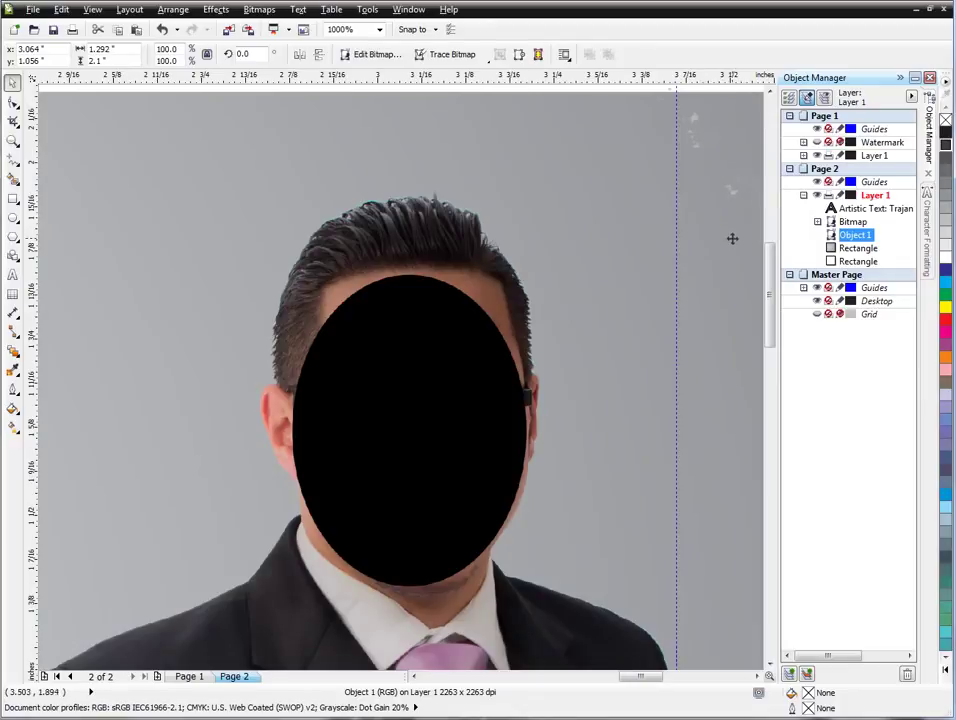
pyautogui.scroll(-4, 712, 400)
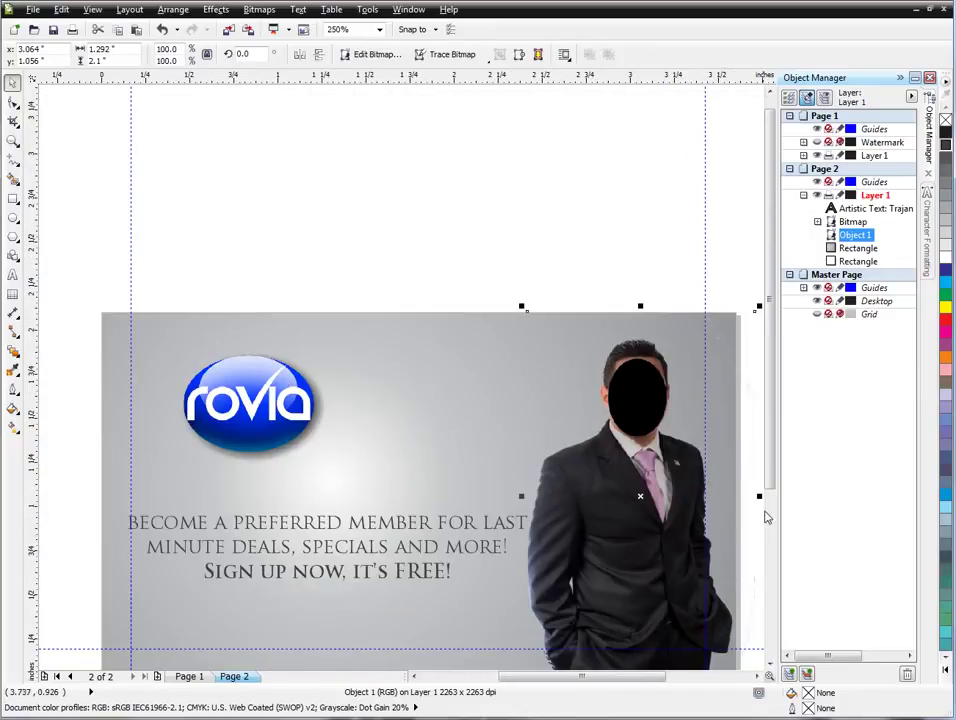
pyautogui.moveTo(772, 481); pyautogui.dragTo(776, 550)
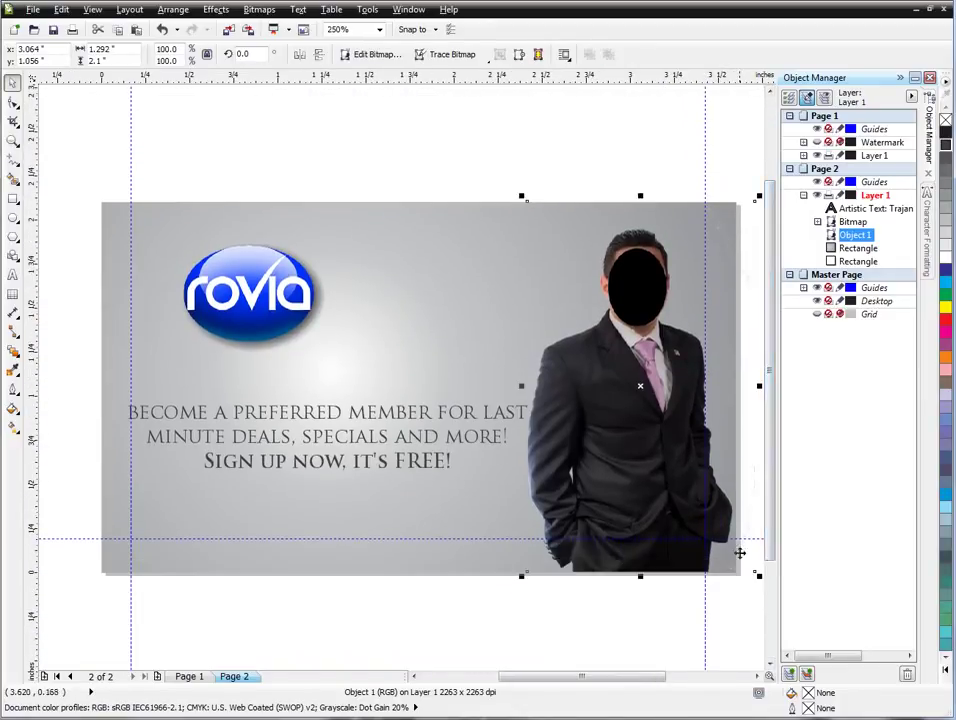
pyautogui.scroll(4, 725, 585)
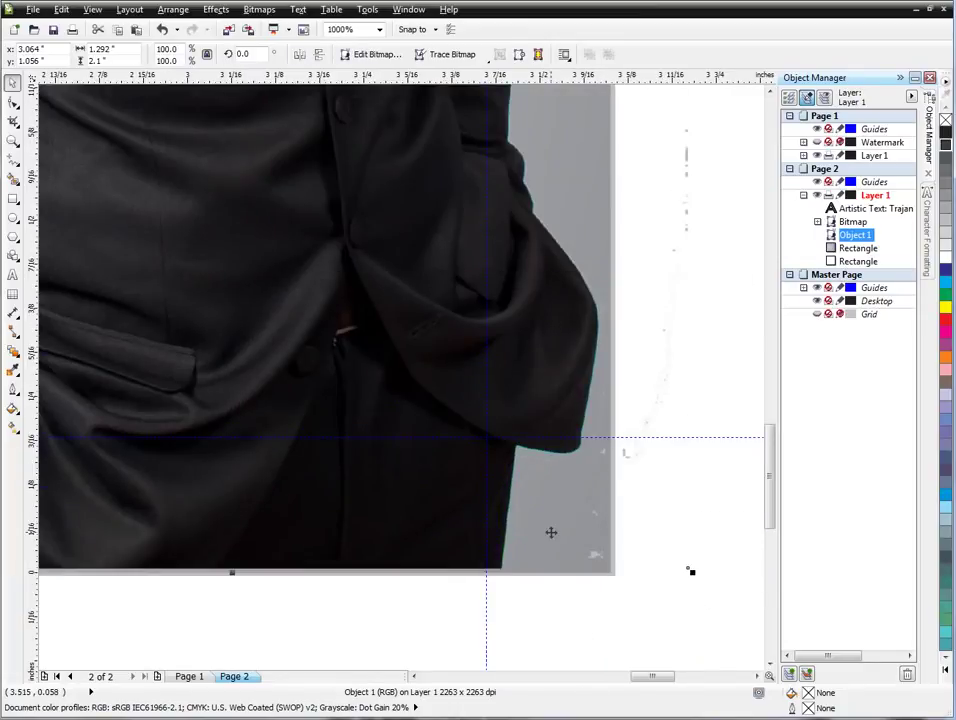
pyautogui.scroll(-2, 597, 506)
pyautogui.press('F4')
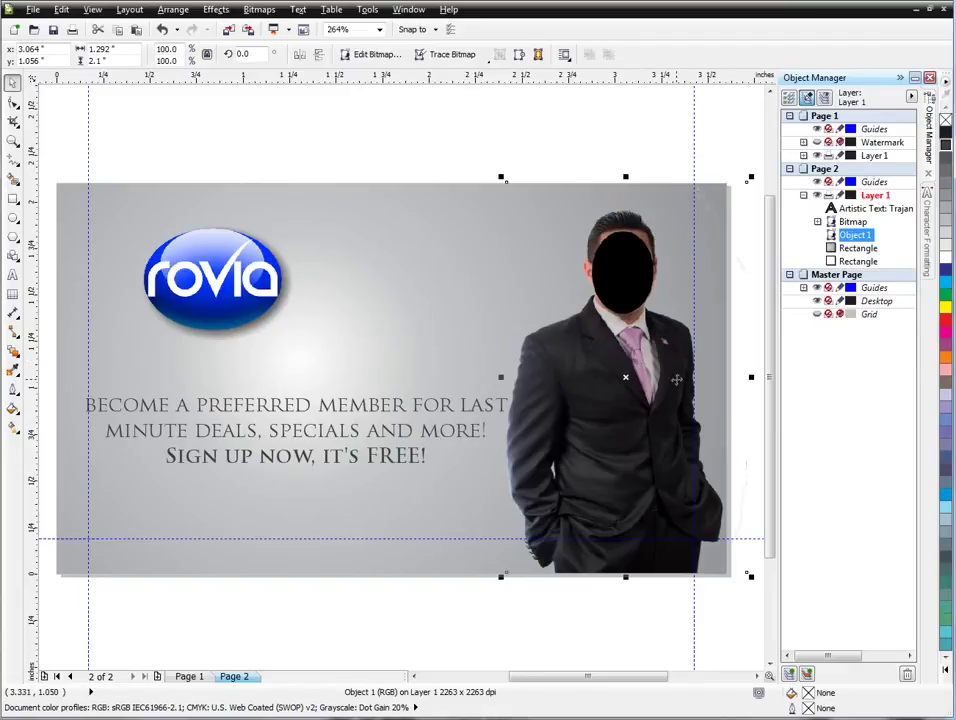
pyautogui.click(600, 143)
pyautogui.click(620, 408)
pyautogui.click(427, 156)
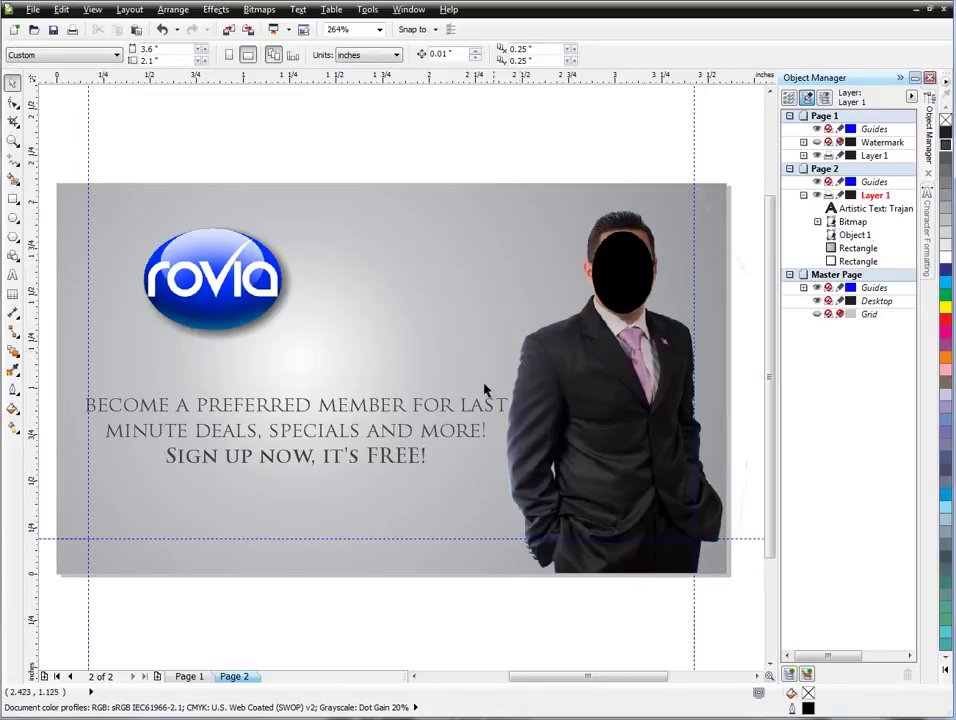